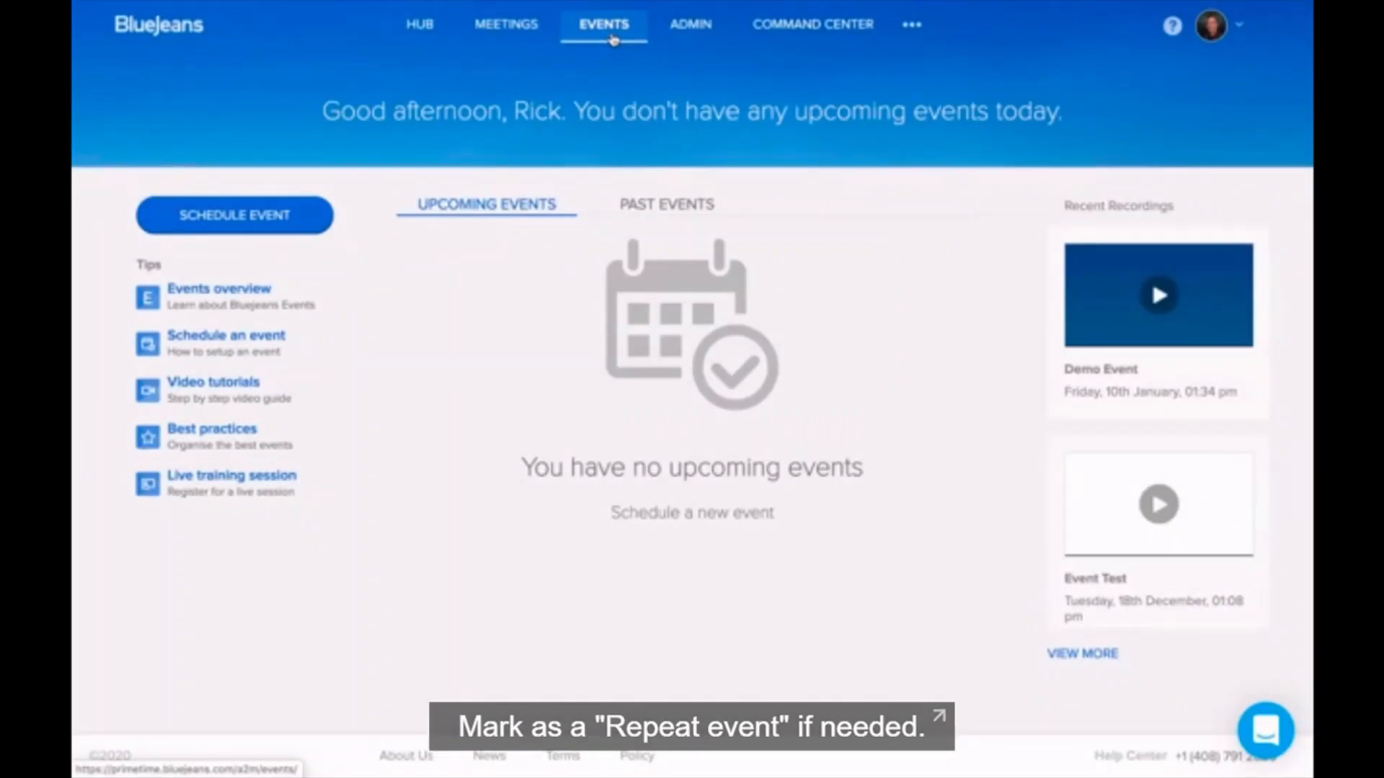
Step: Launch the Schedule an event form from the Events page
scroll(613, 40, down, 1)
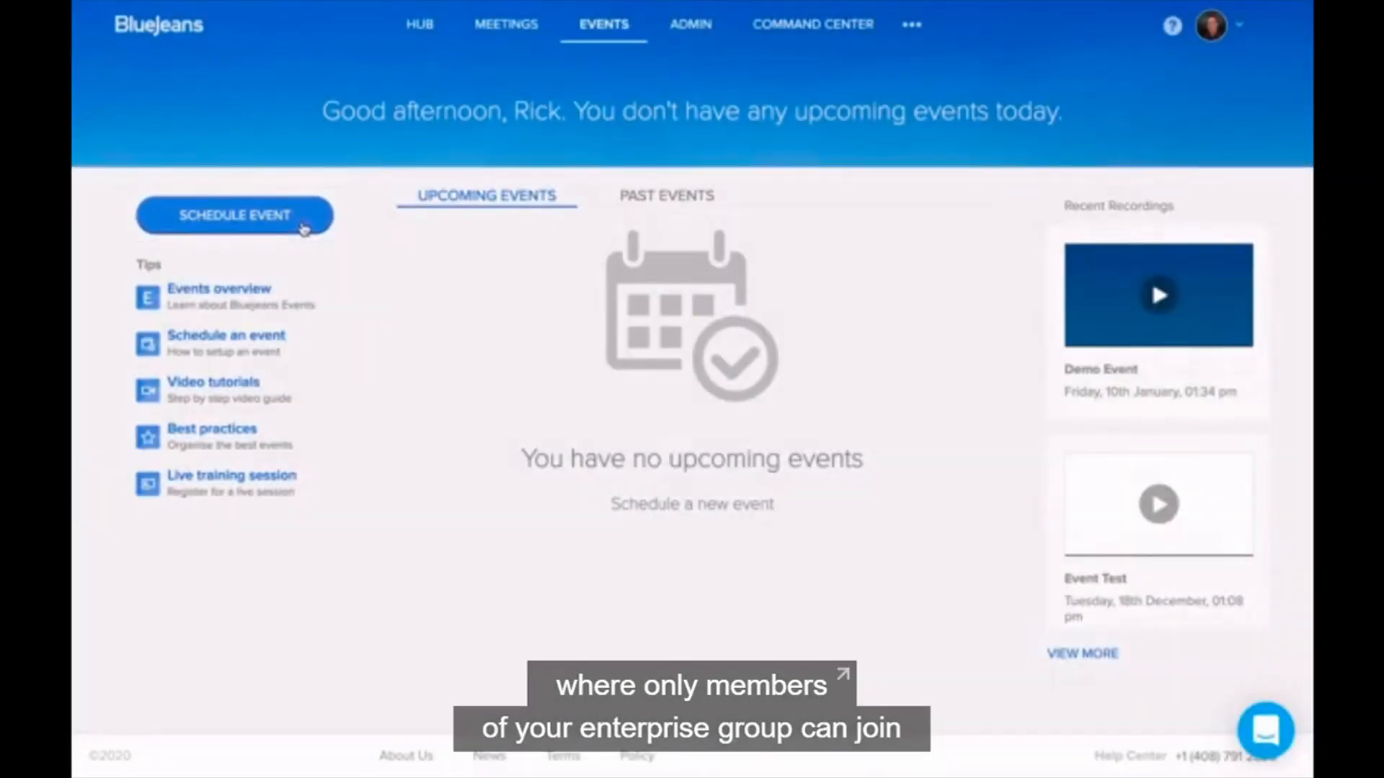
click(303, 228)
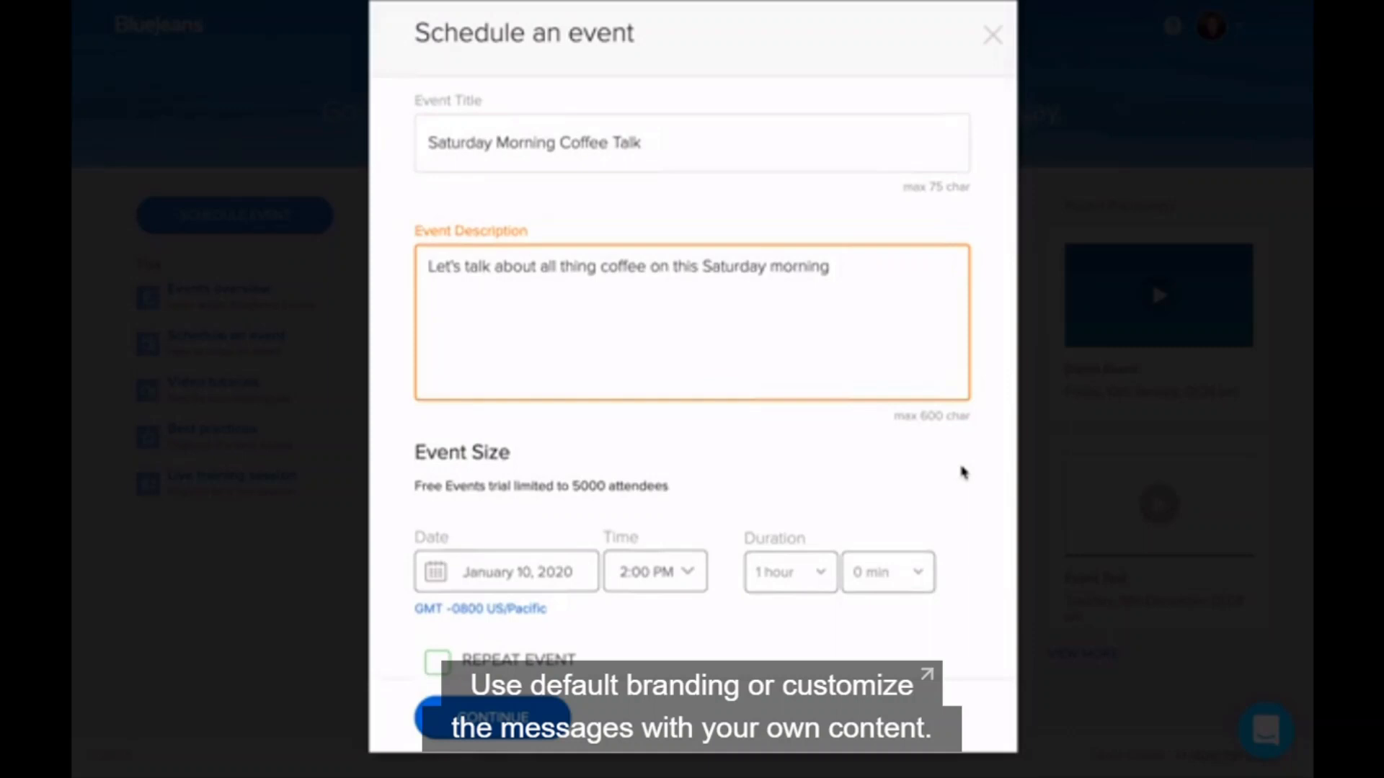
Step: Scroll down the event form past the title and description fields
scroll(963, 472, down, 1)
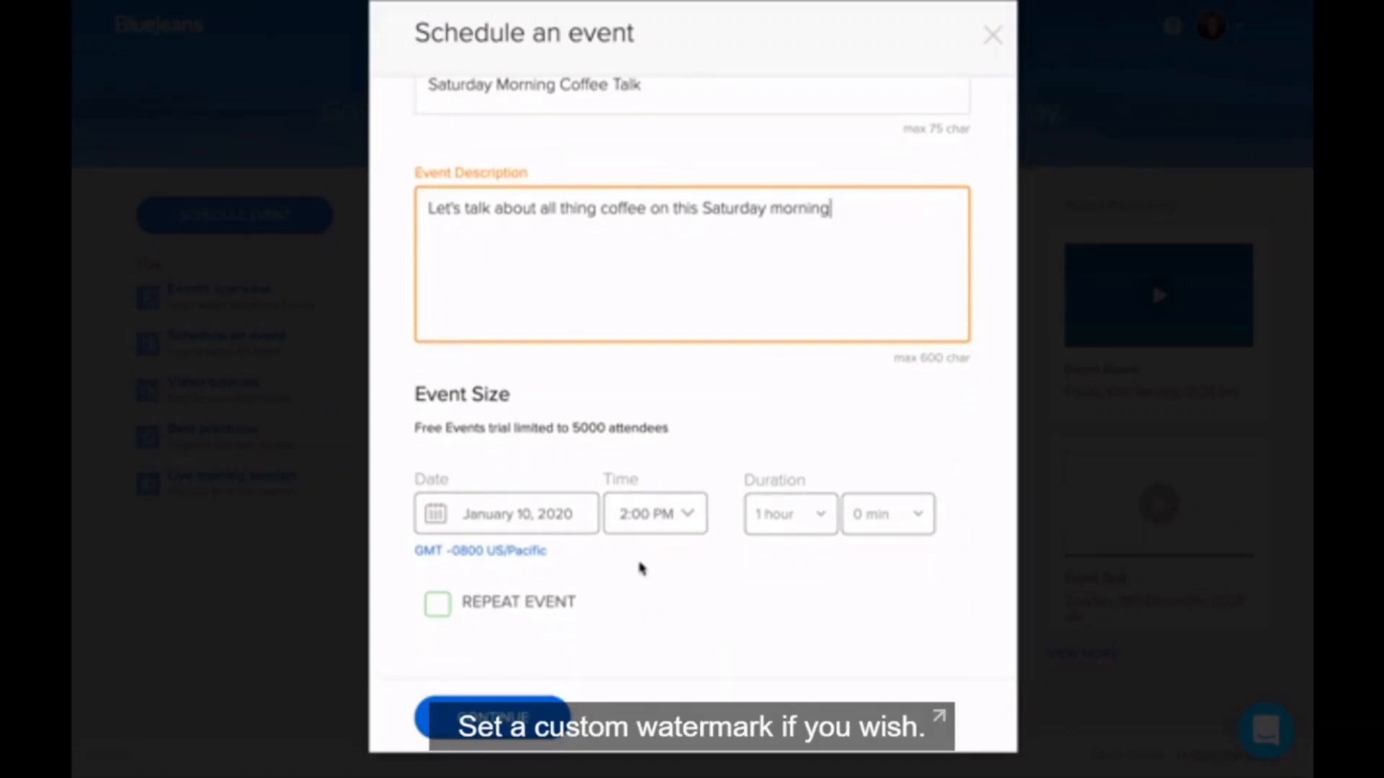
Step: Set the event to January 11, 2020 at 3:00 PM, GMT -0800 US/Pacific
click(573, 519)
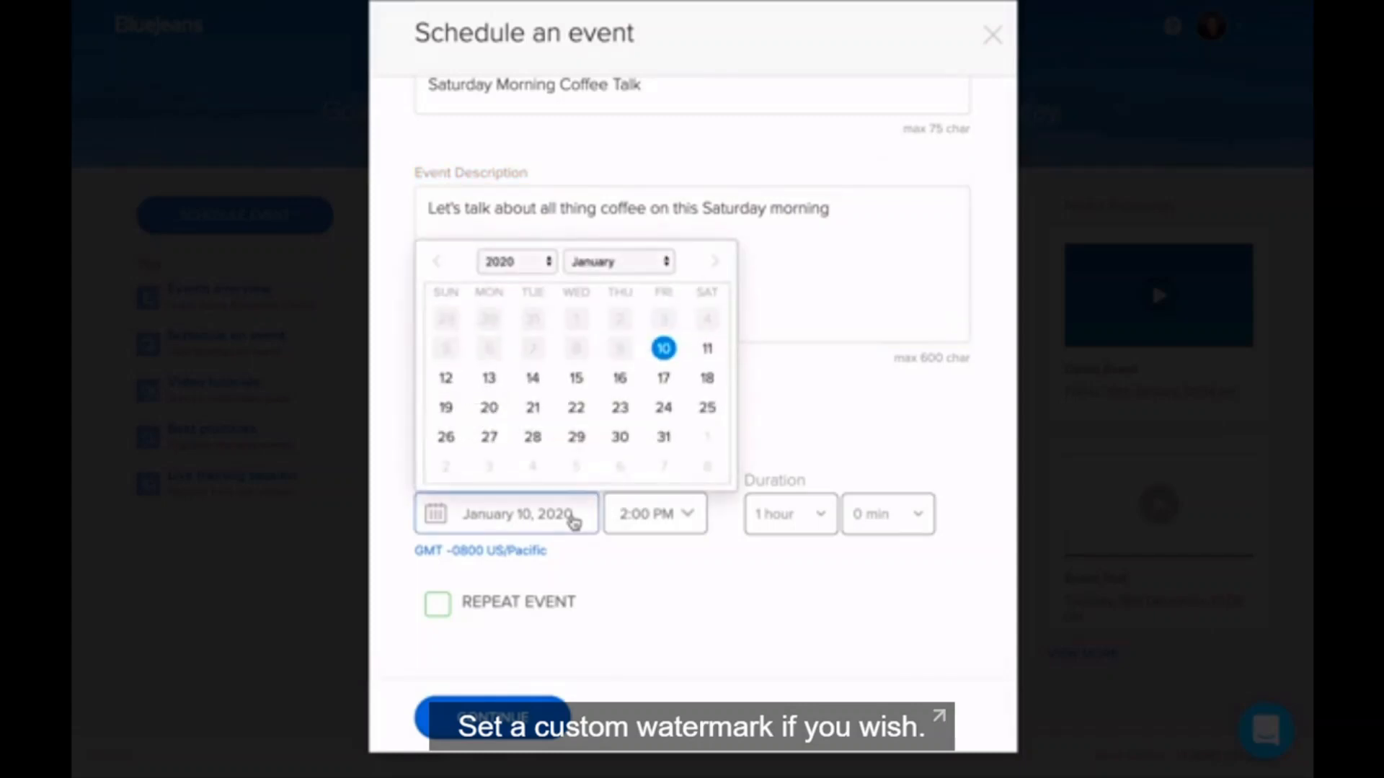
click(707, 349)
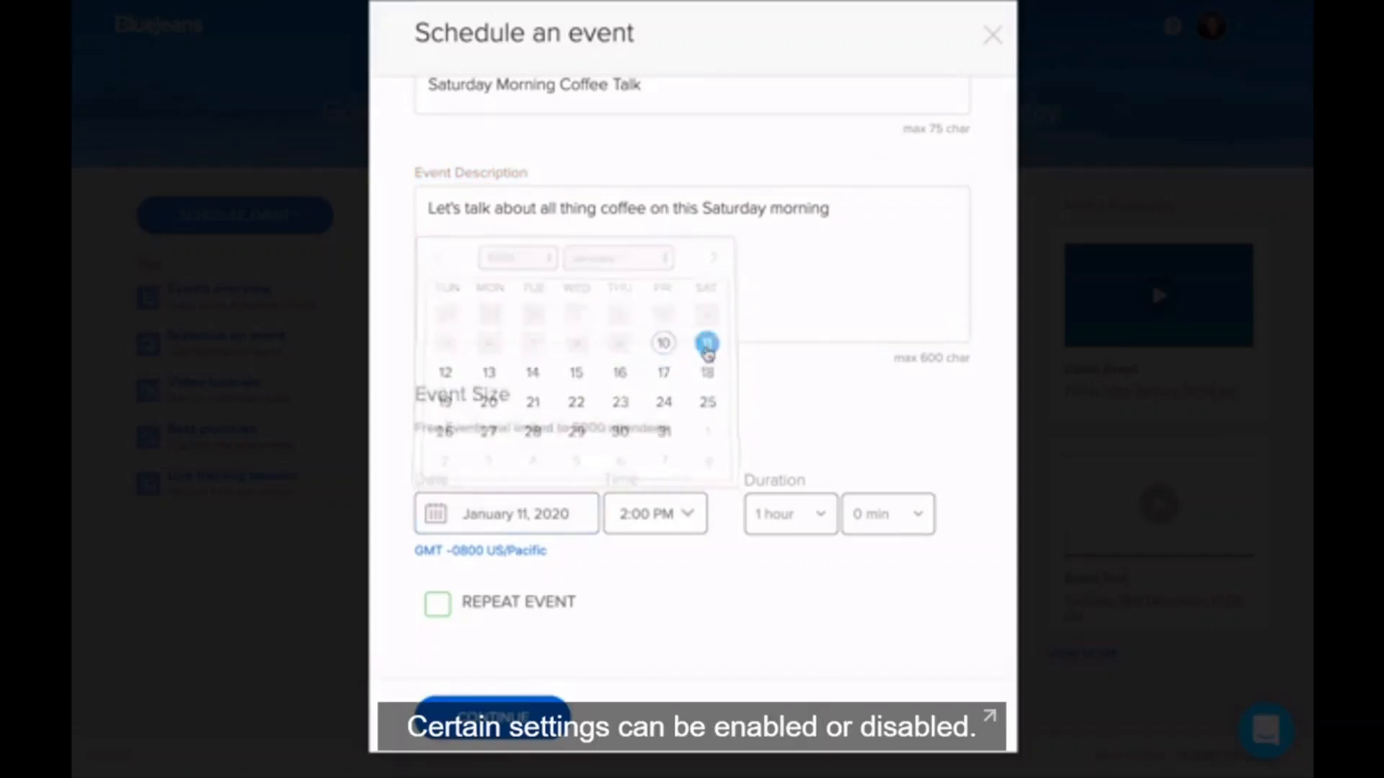
click(679, 519)
click(693, 305)
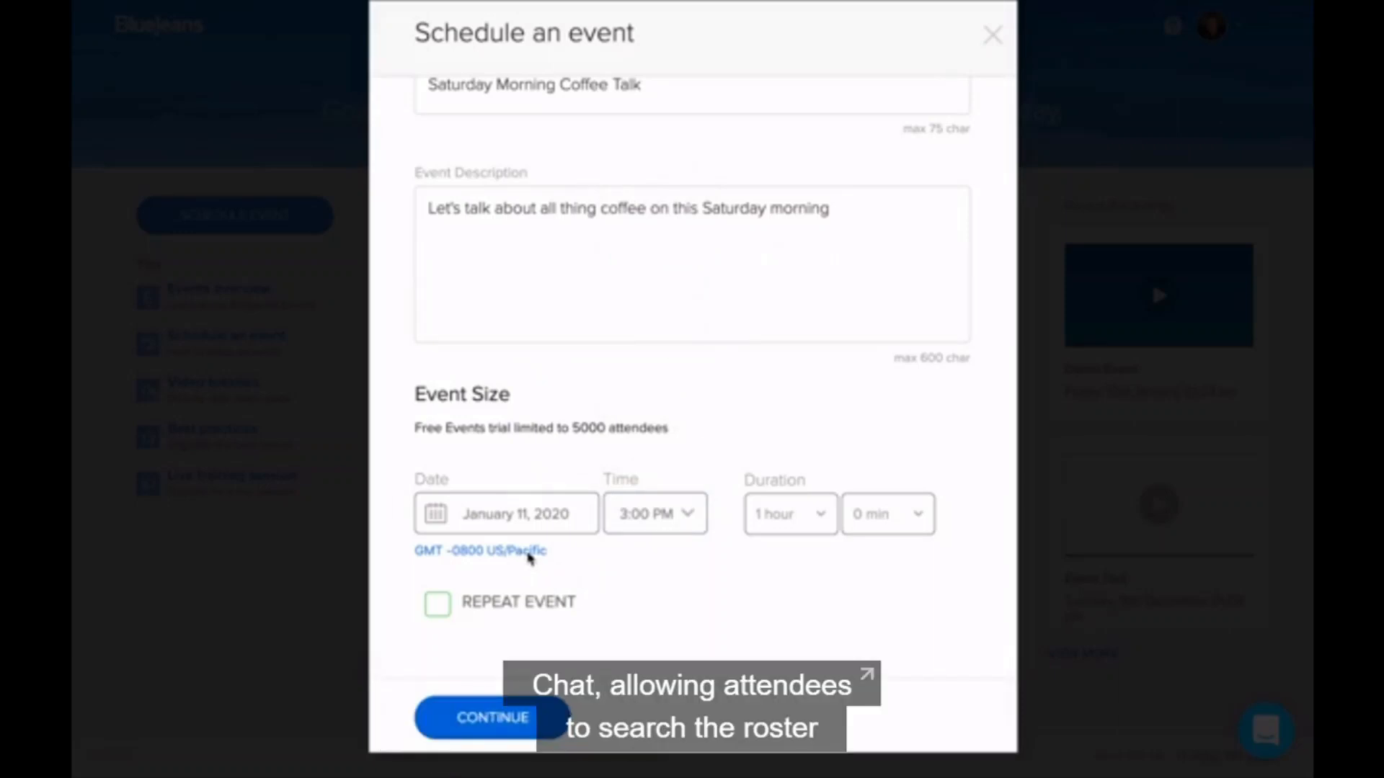
click(530, 555)
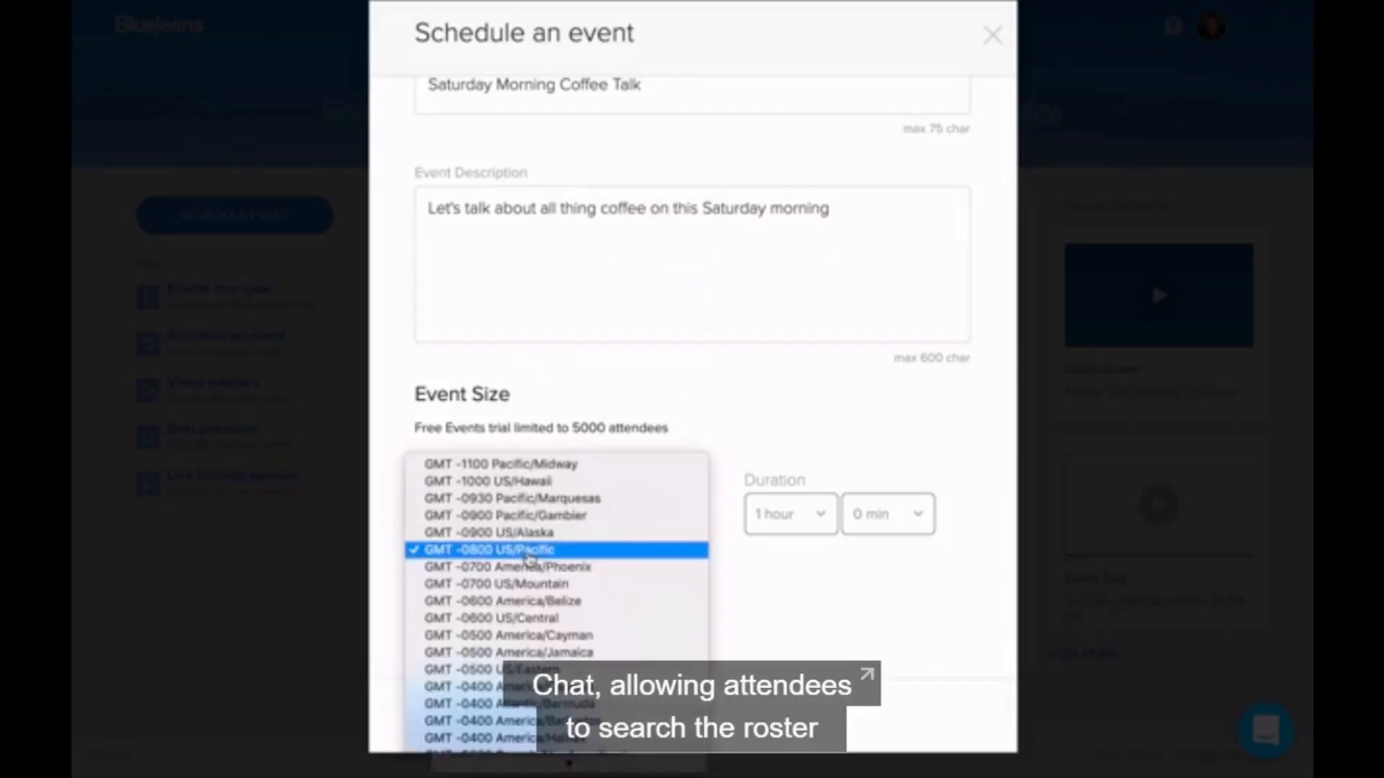
click(589, 554)
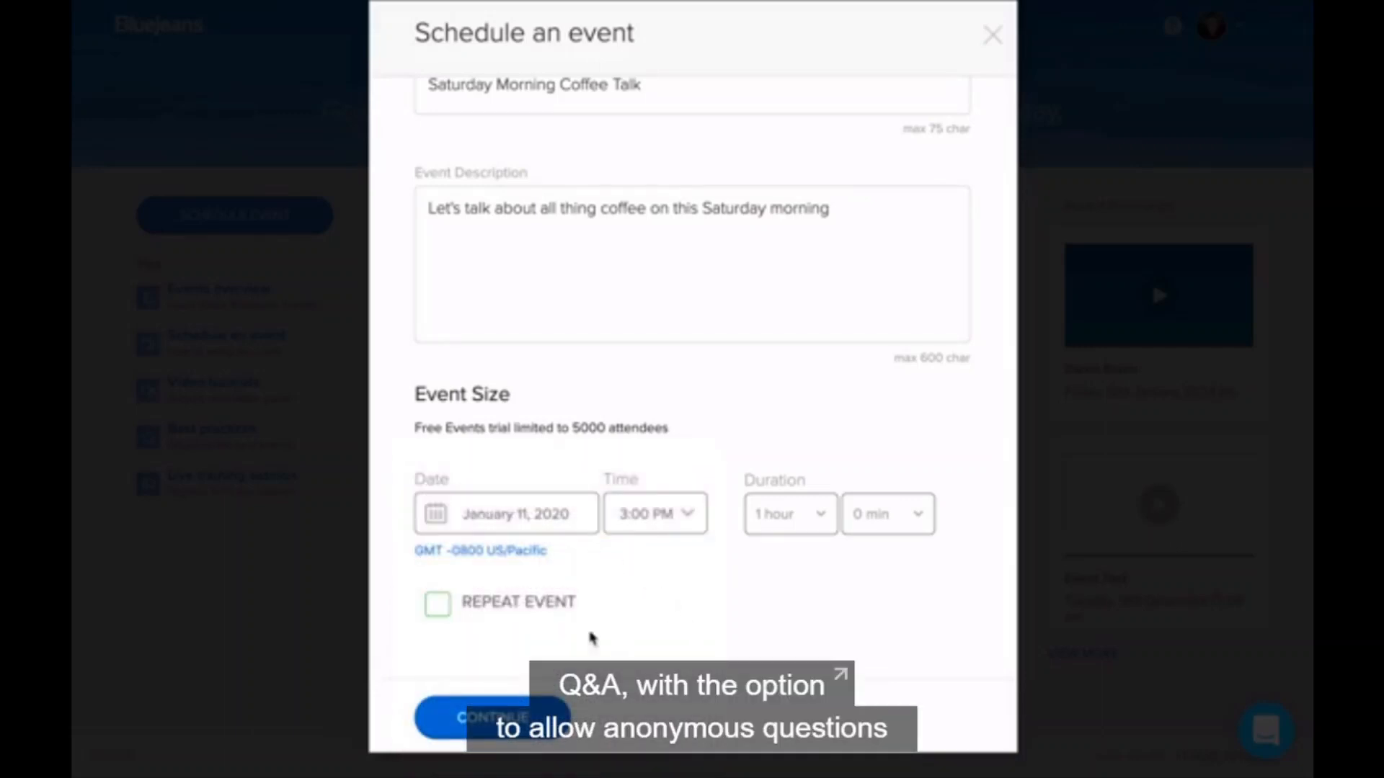
Step: Toggle Repeat Event on and back off so it stays a one-time event
click(440, 612)
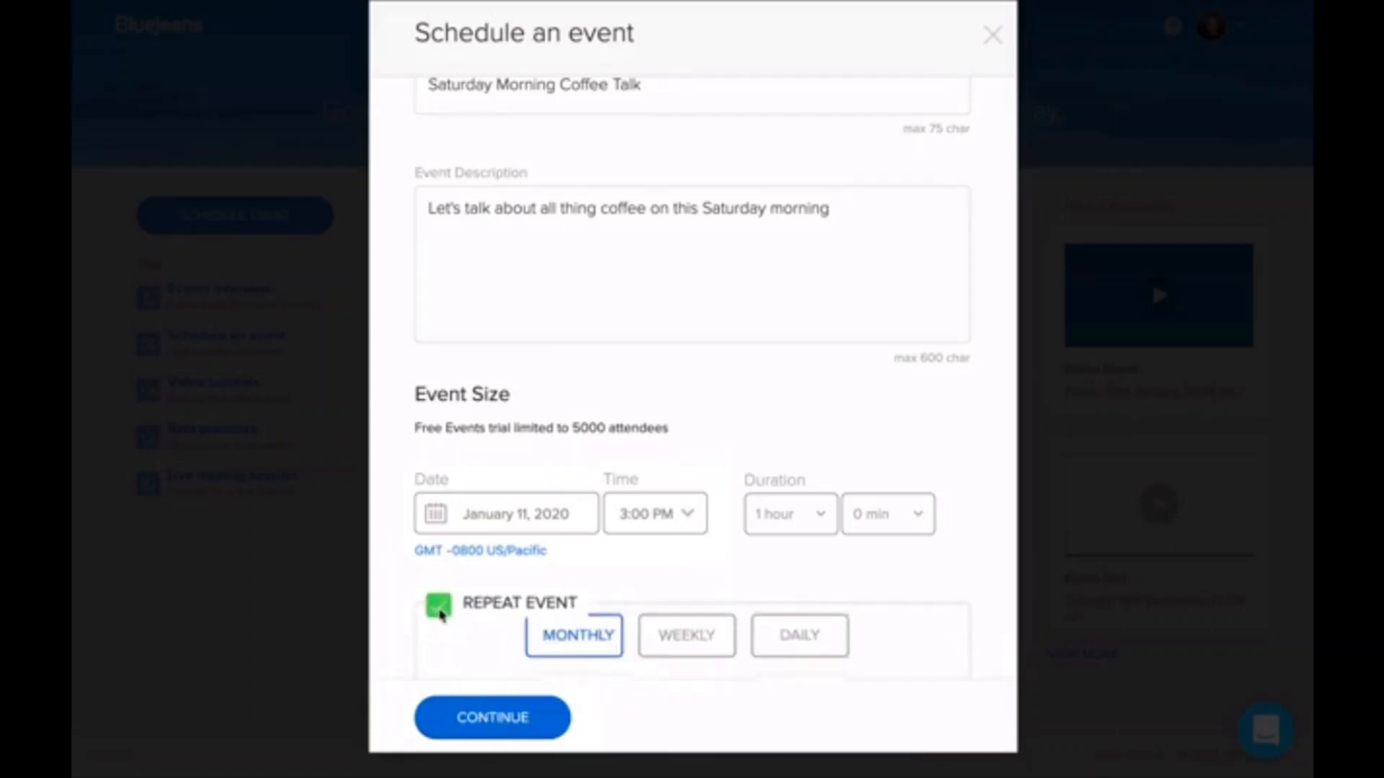
scroll(851, 565, down, 5)
scroll(867, 568, down, 3)
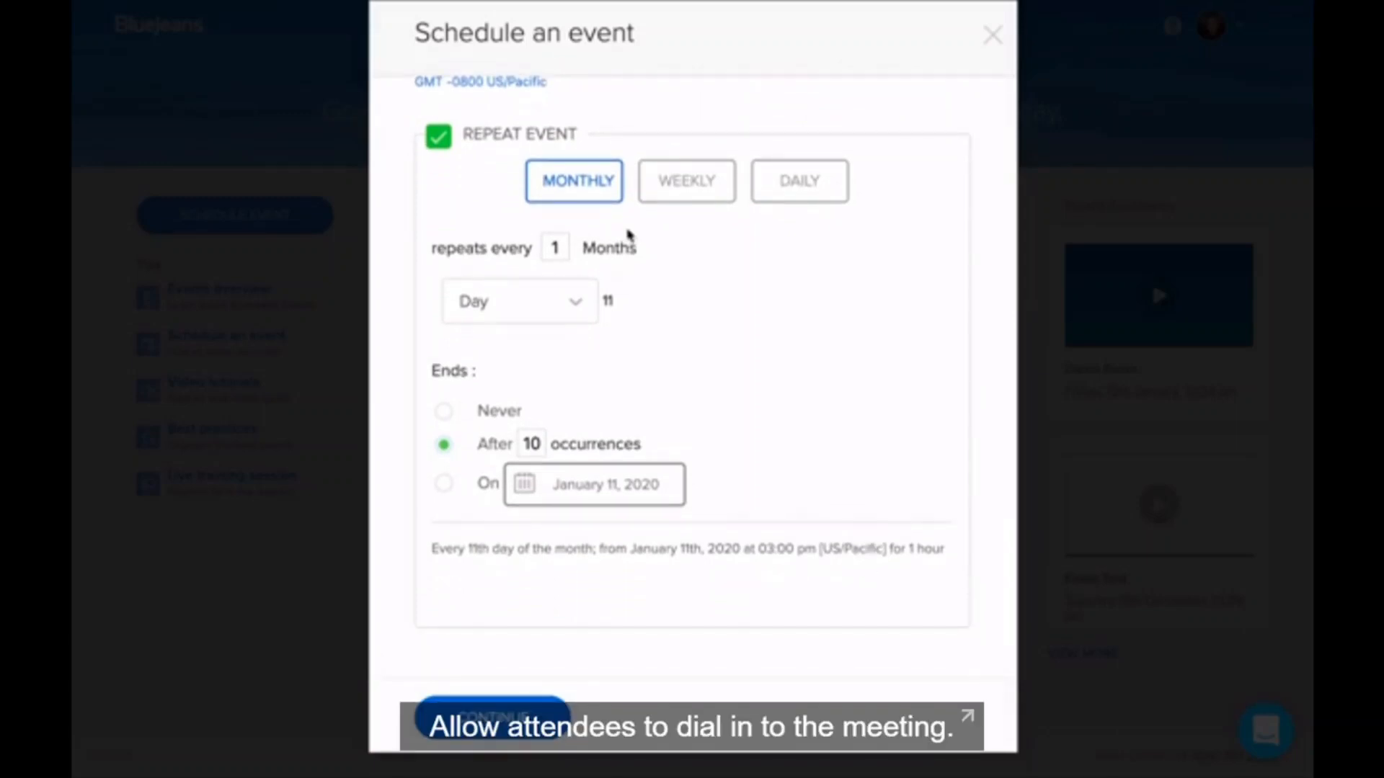
click(440, 138)
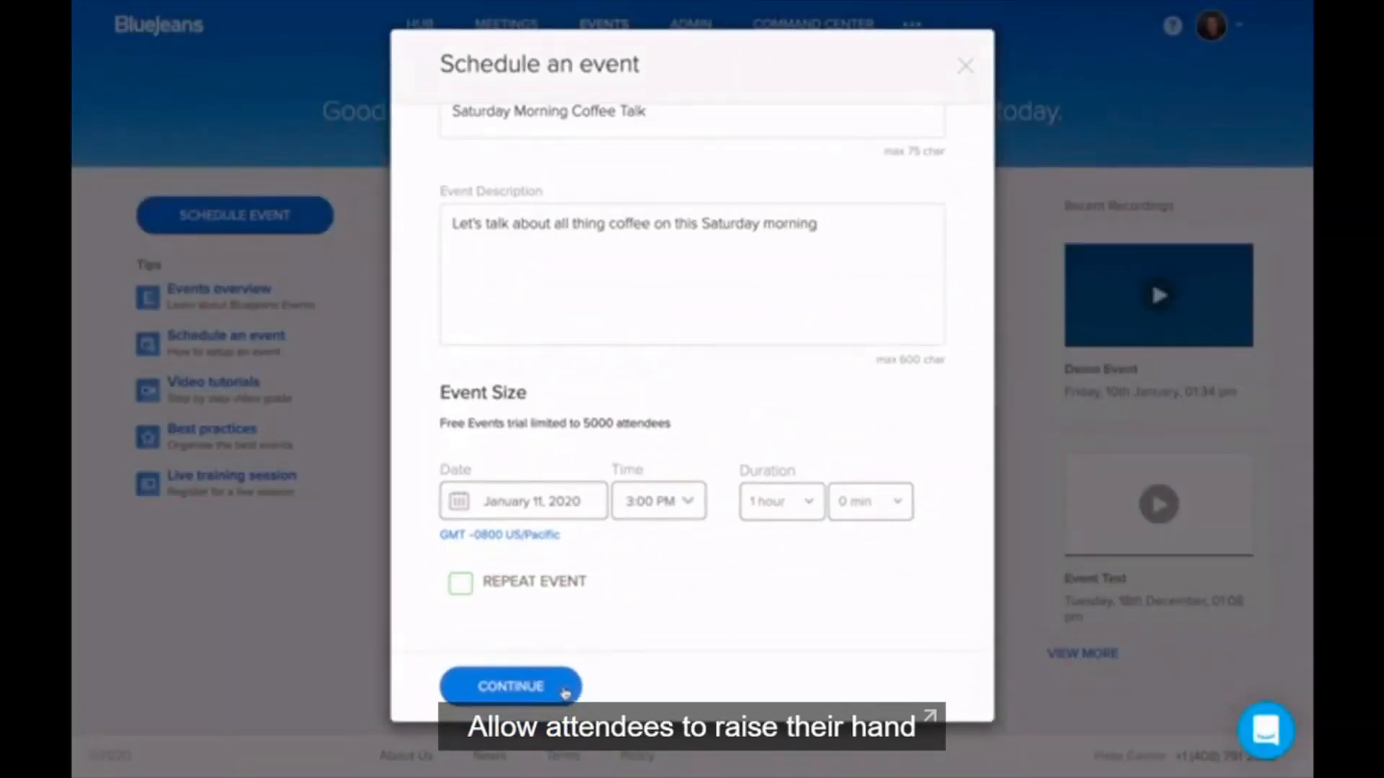
Step: Advance to event type settings and choose Public Event instead of By invitation only
click(562, 717)
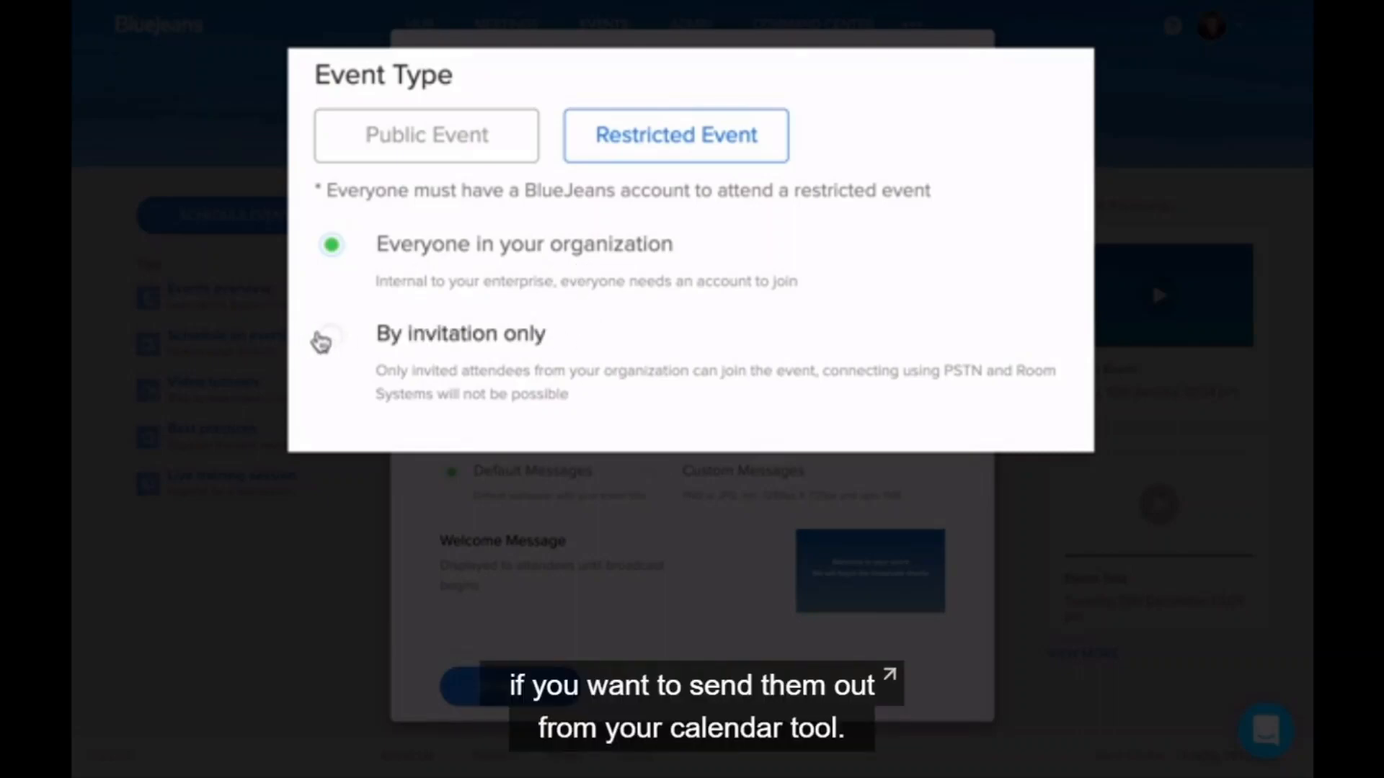
click(326, 337)
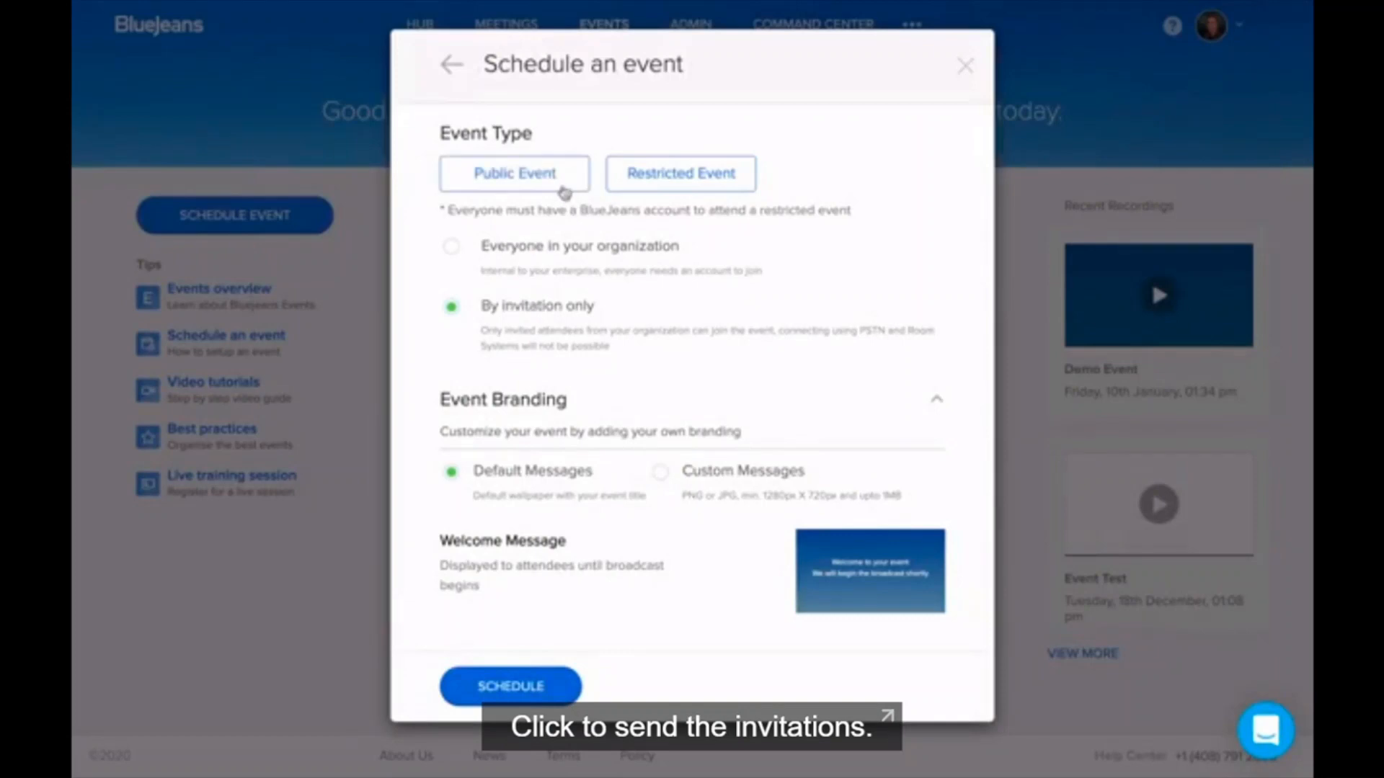
click(565, 189)
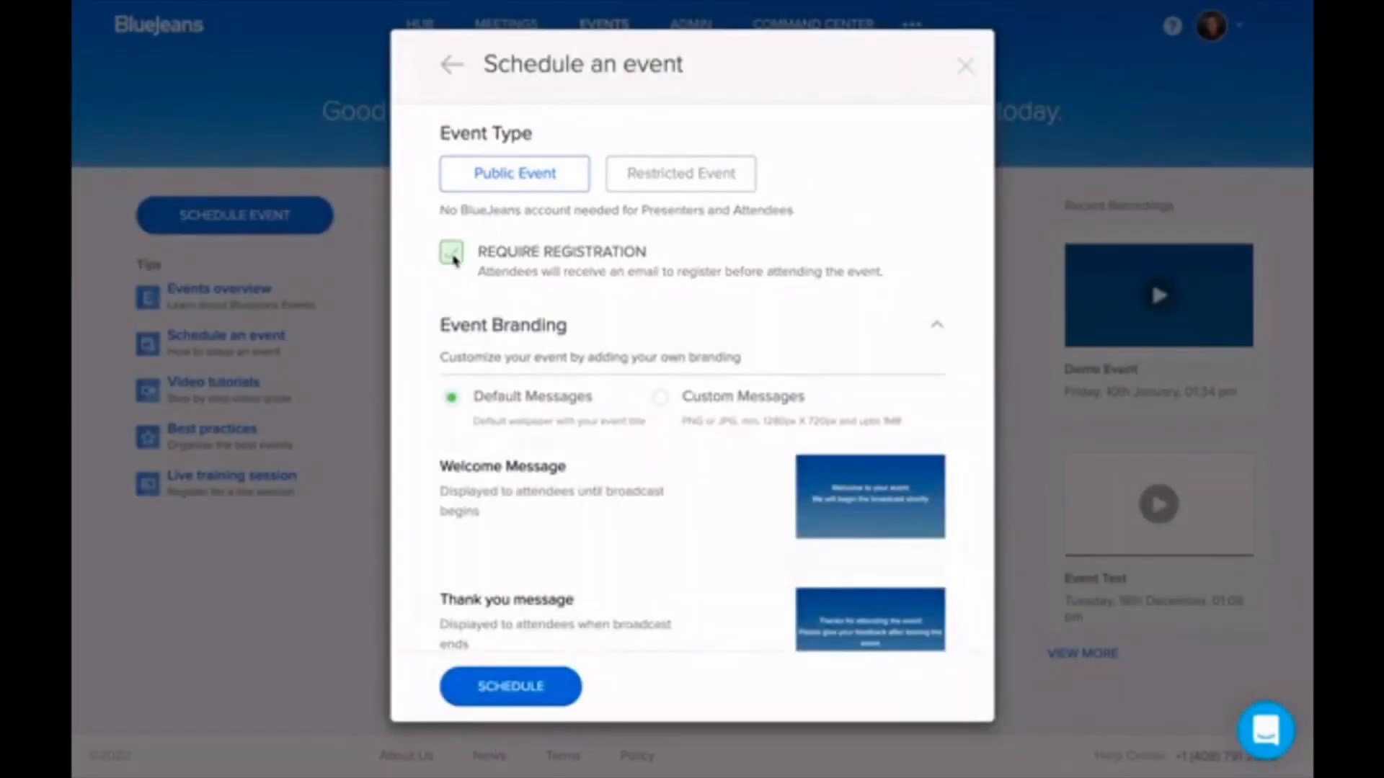
Step: Turn on Require Registration for the public event
click(453, 256)
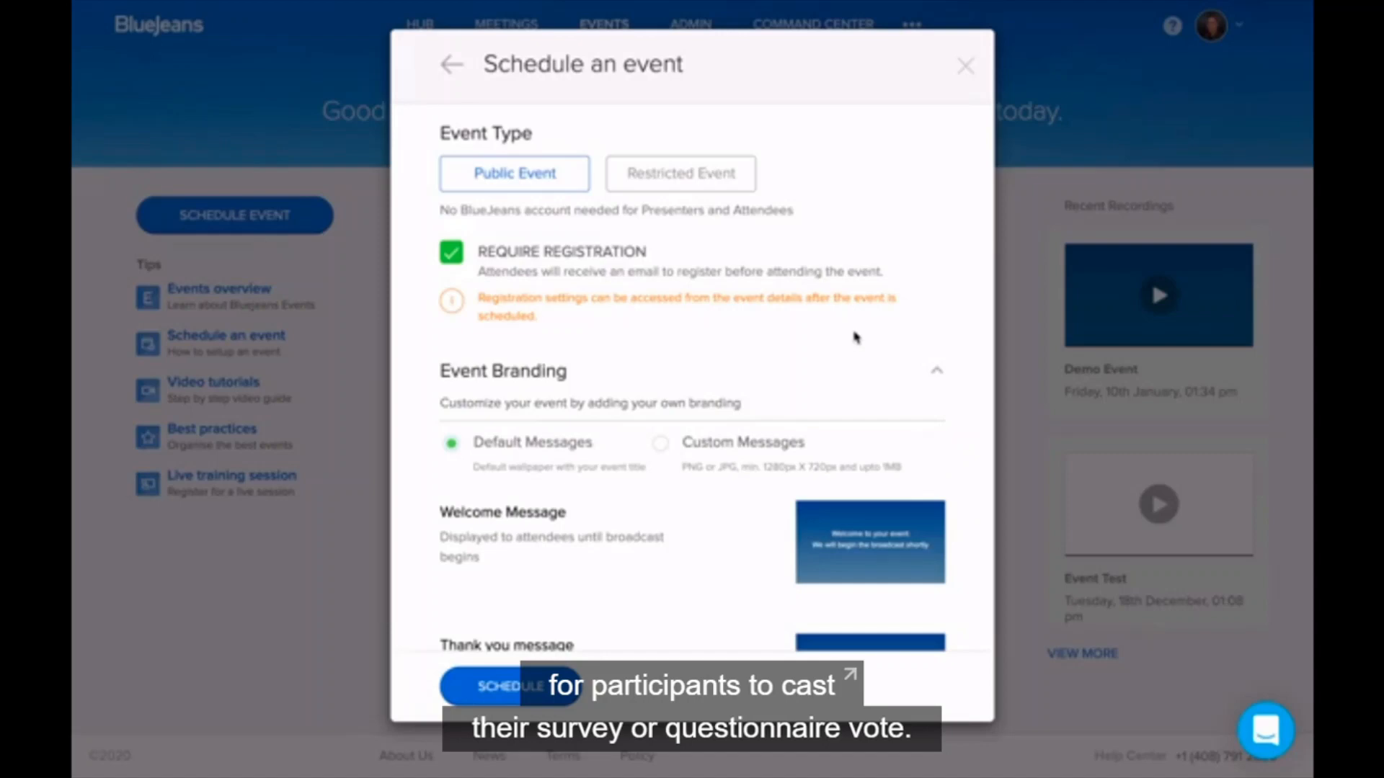
scroll(856, 337, down, 3)
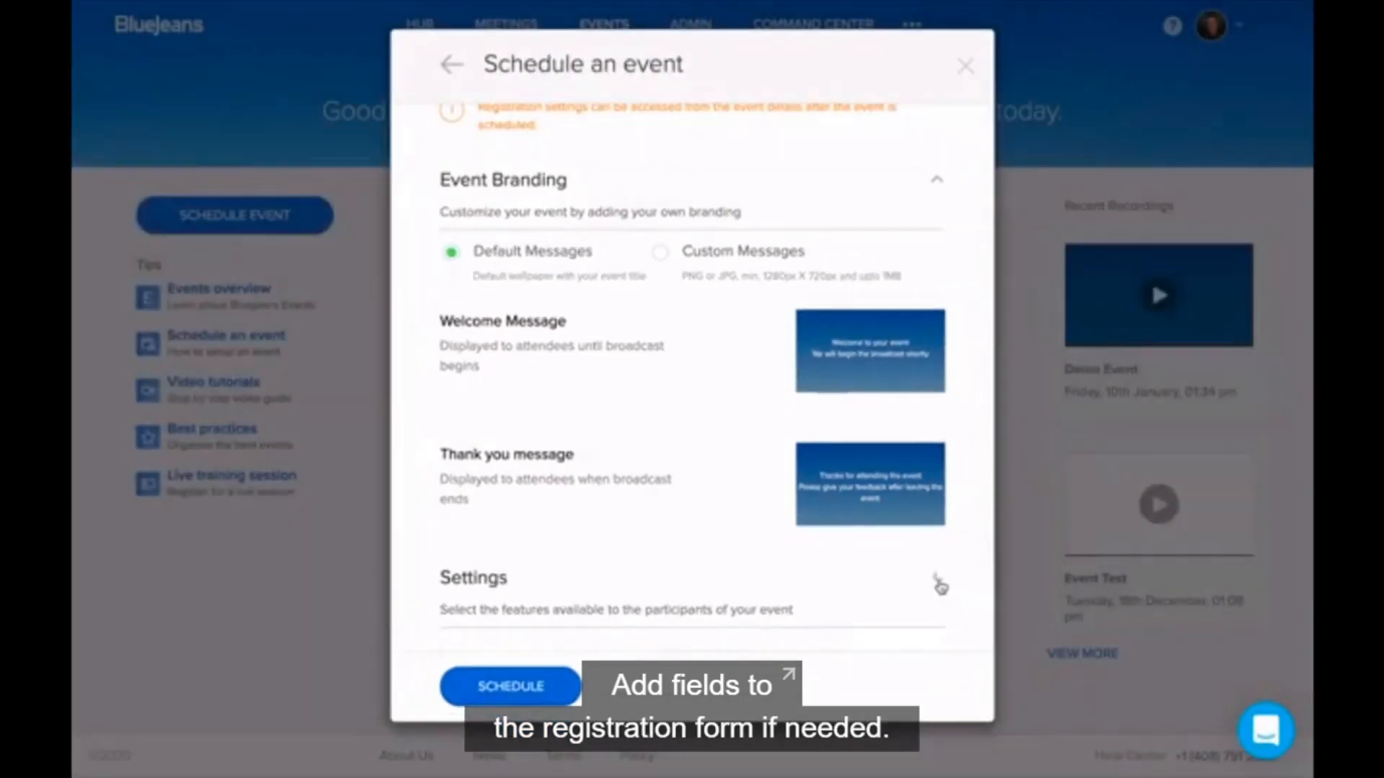
Step: Expand Settings and review the chat, Q&A, recording, dial-in and welcome music options
click(987, 613)
scroll(799, 602, down, 5)
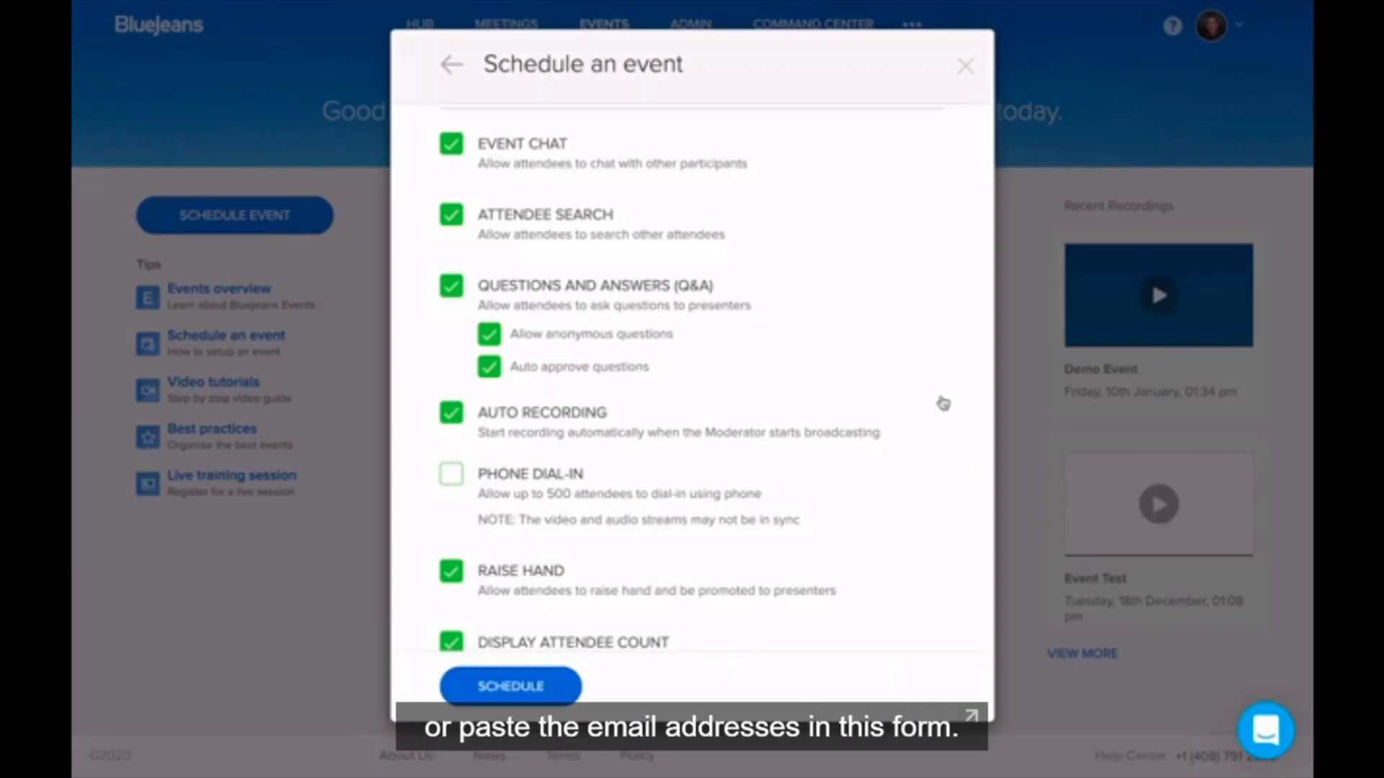
scroll(930, 408, down, 1)
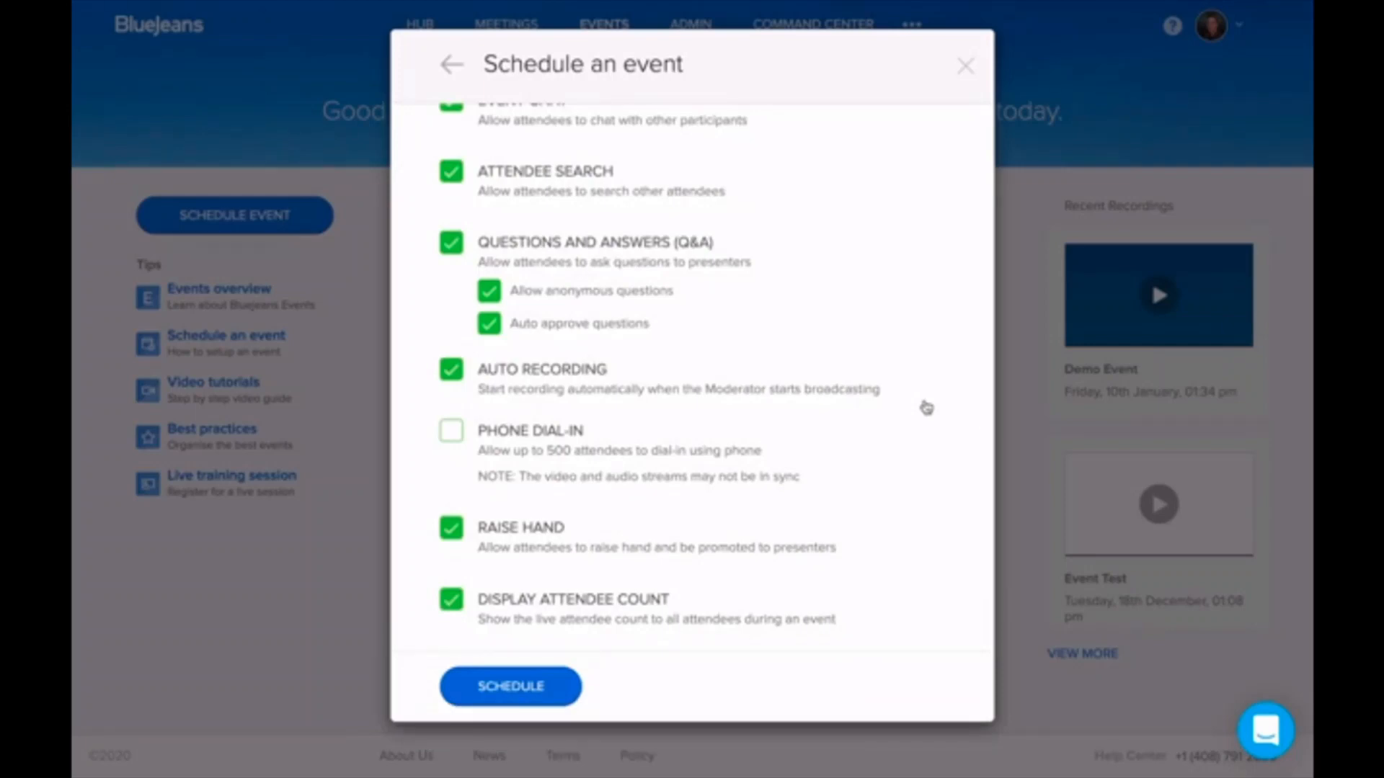
scroll(926, 408, down, 1)
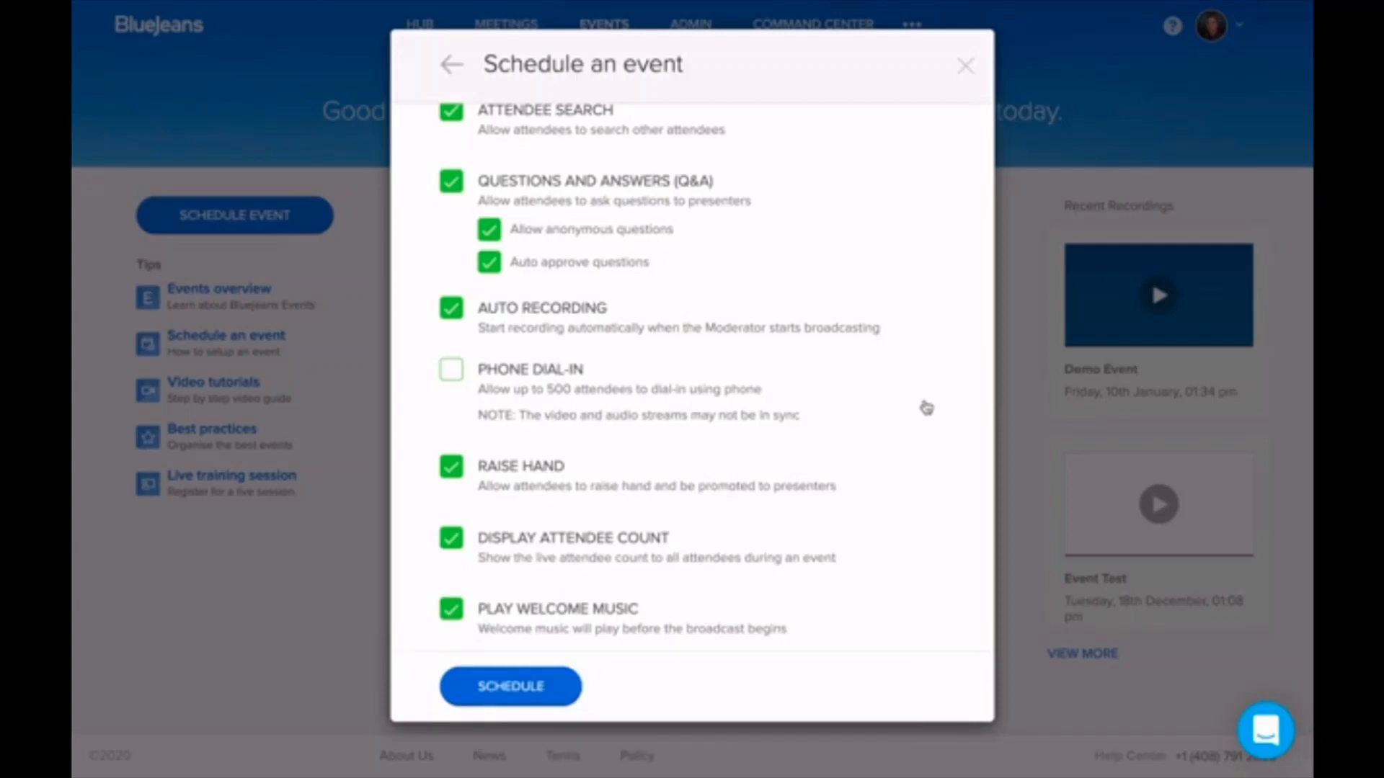
scroll(926, 408, down, 1)
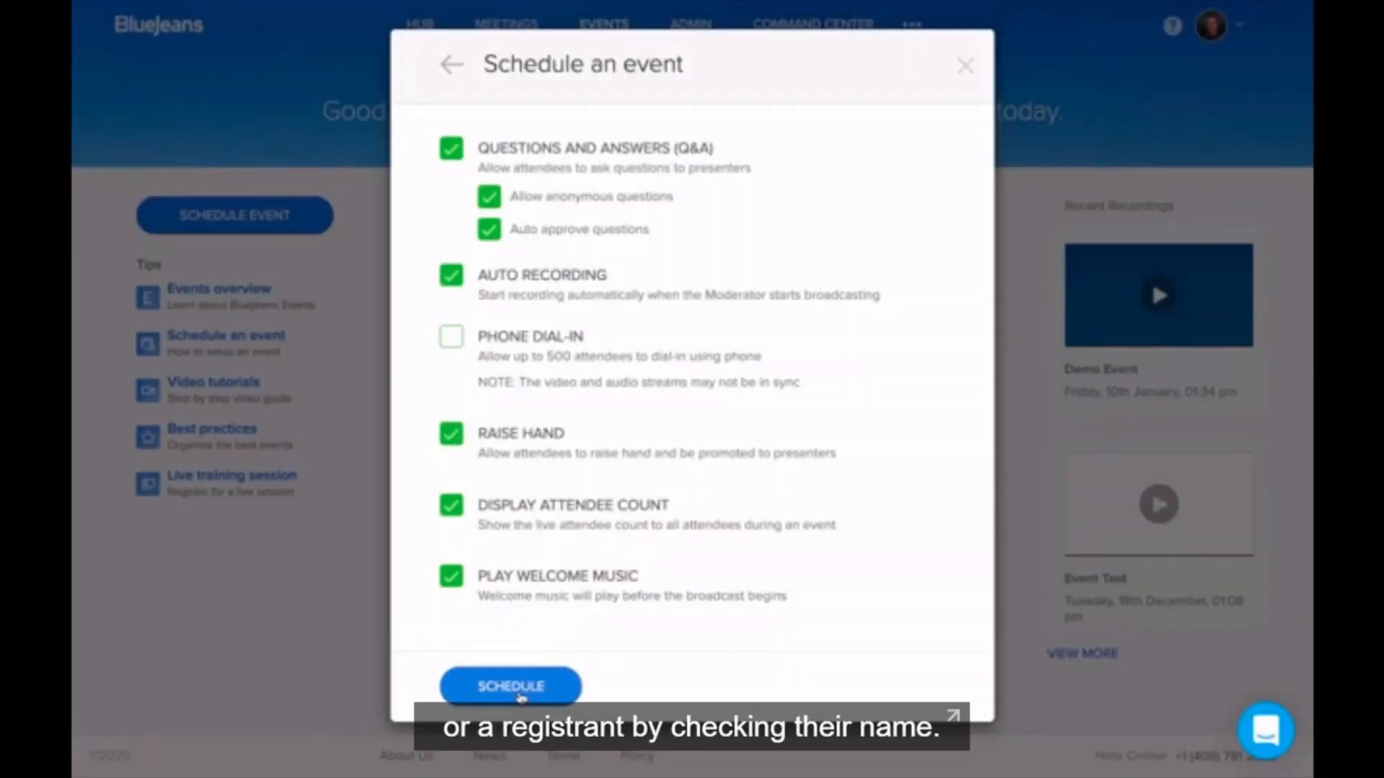
Step: Schedule the event, then view the Moderator, Attendee and Presenter join details
click(519, 691)
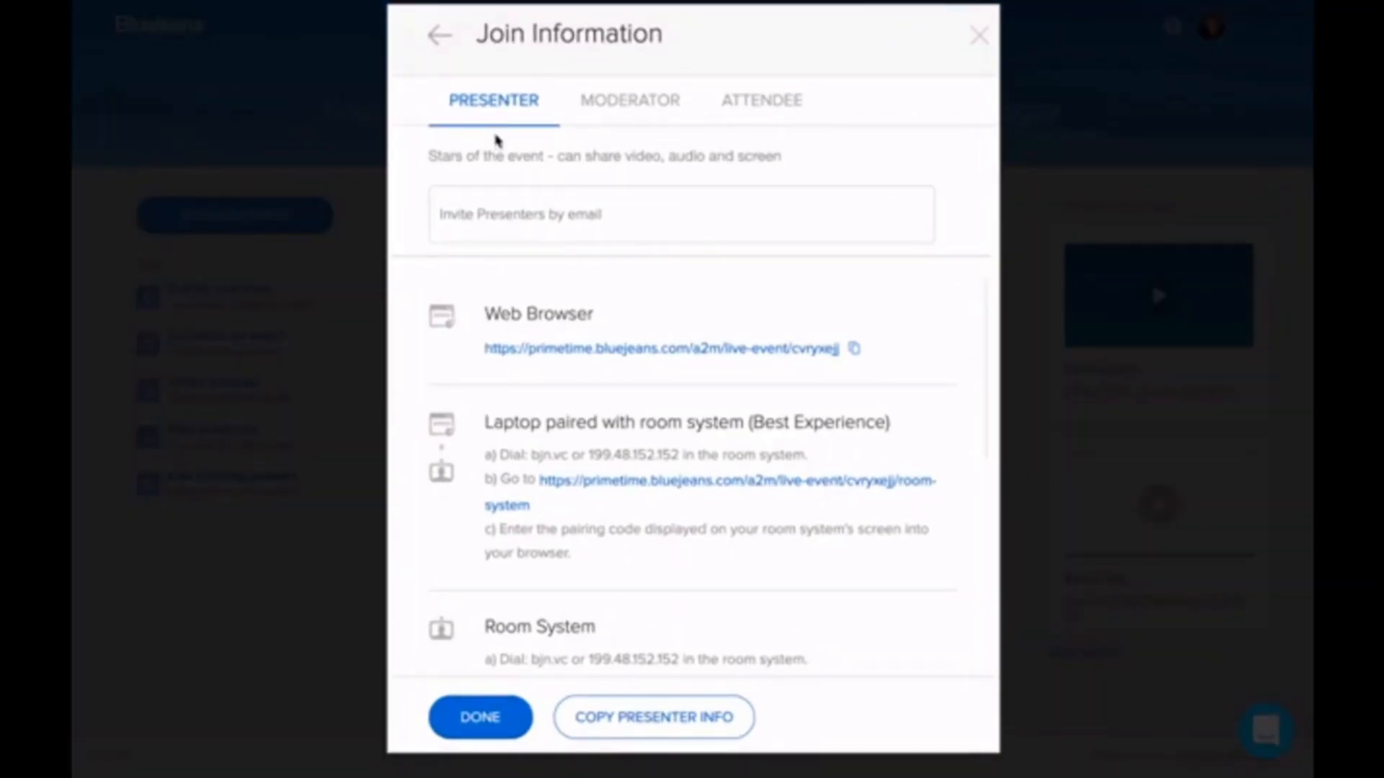
click(634, 105)
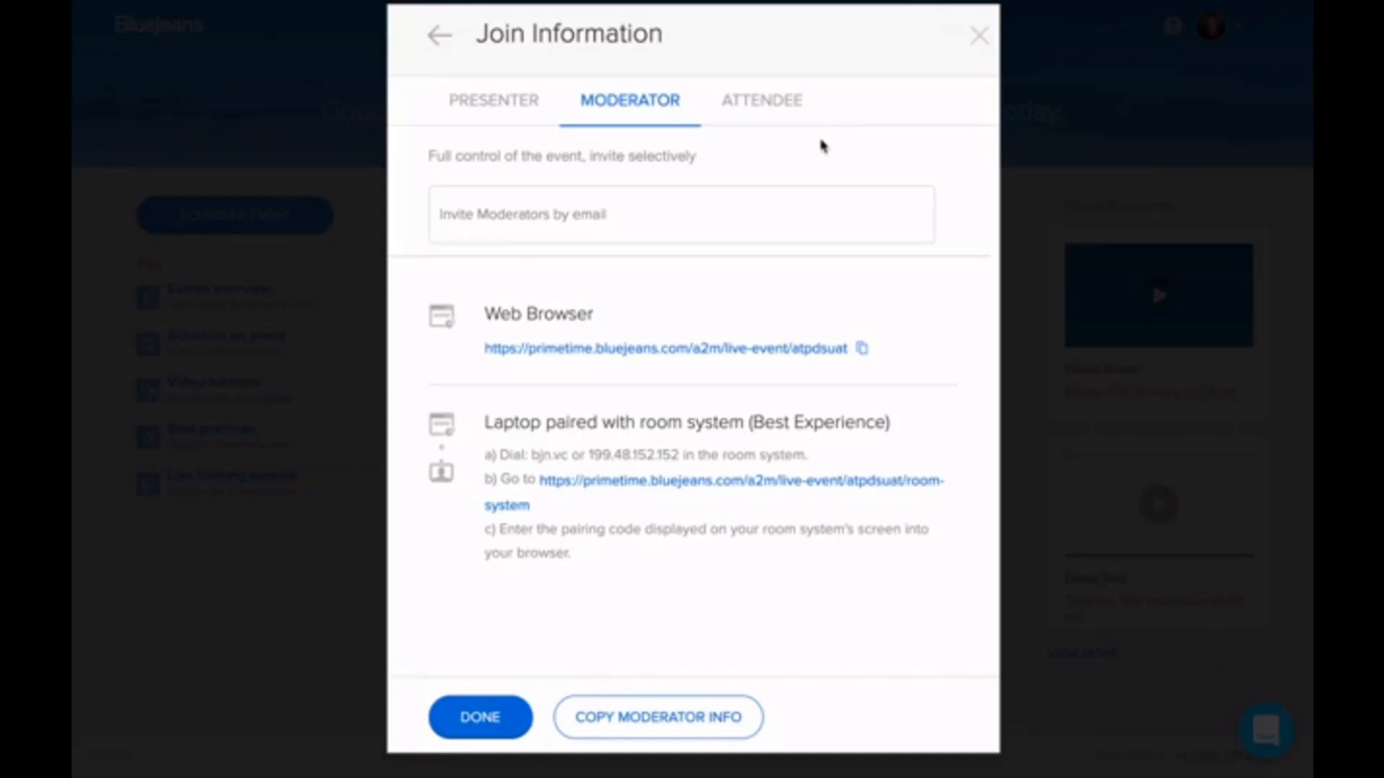
click(772, 113)
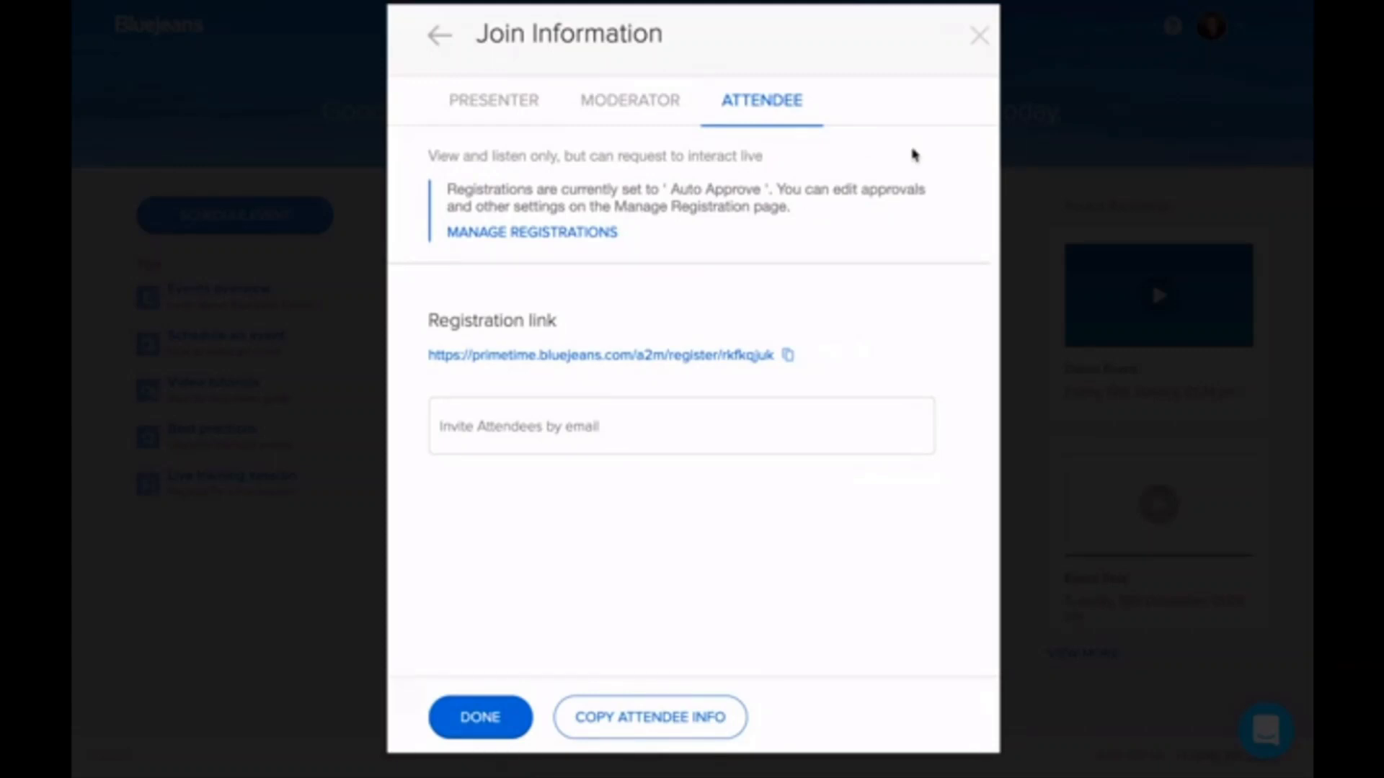
click(510, 114)
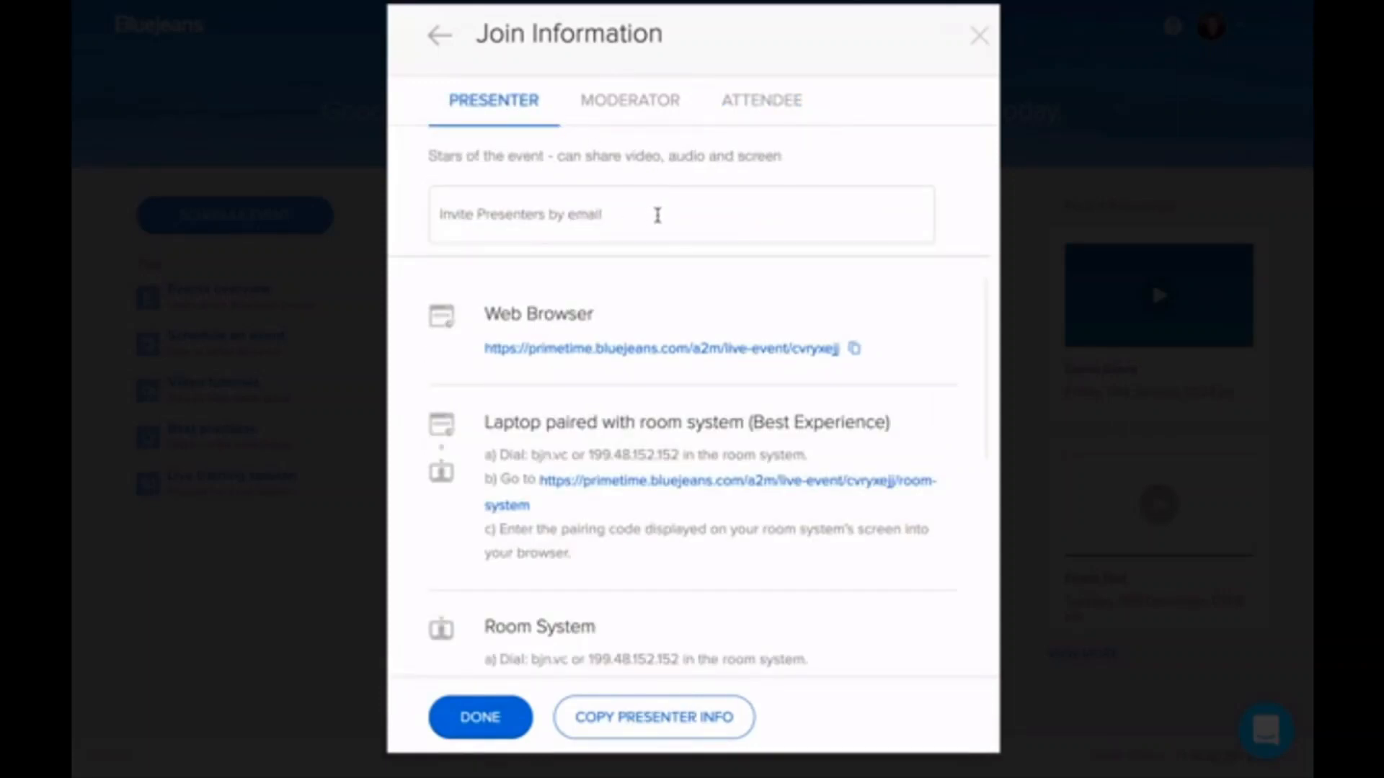
Step: Paste the participant's e-mail as presenter, moderator and attendee, then send the invitations
click(657, 214)
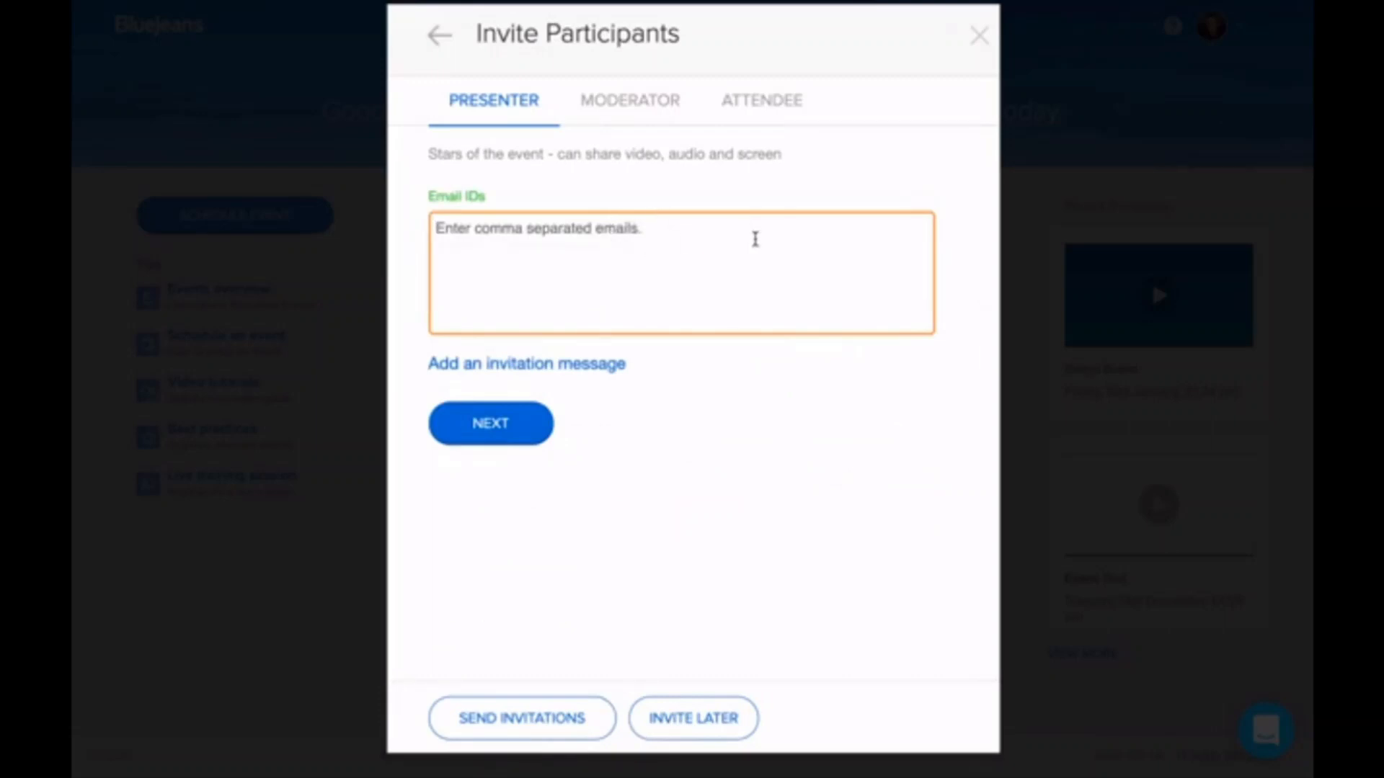
key(ctrl+v)
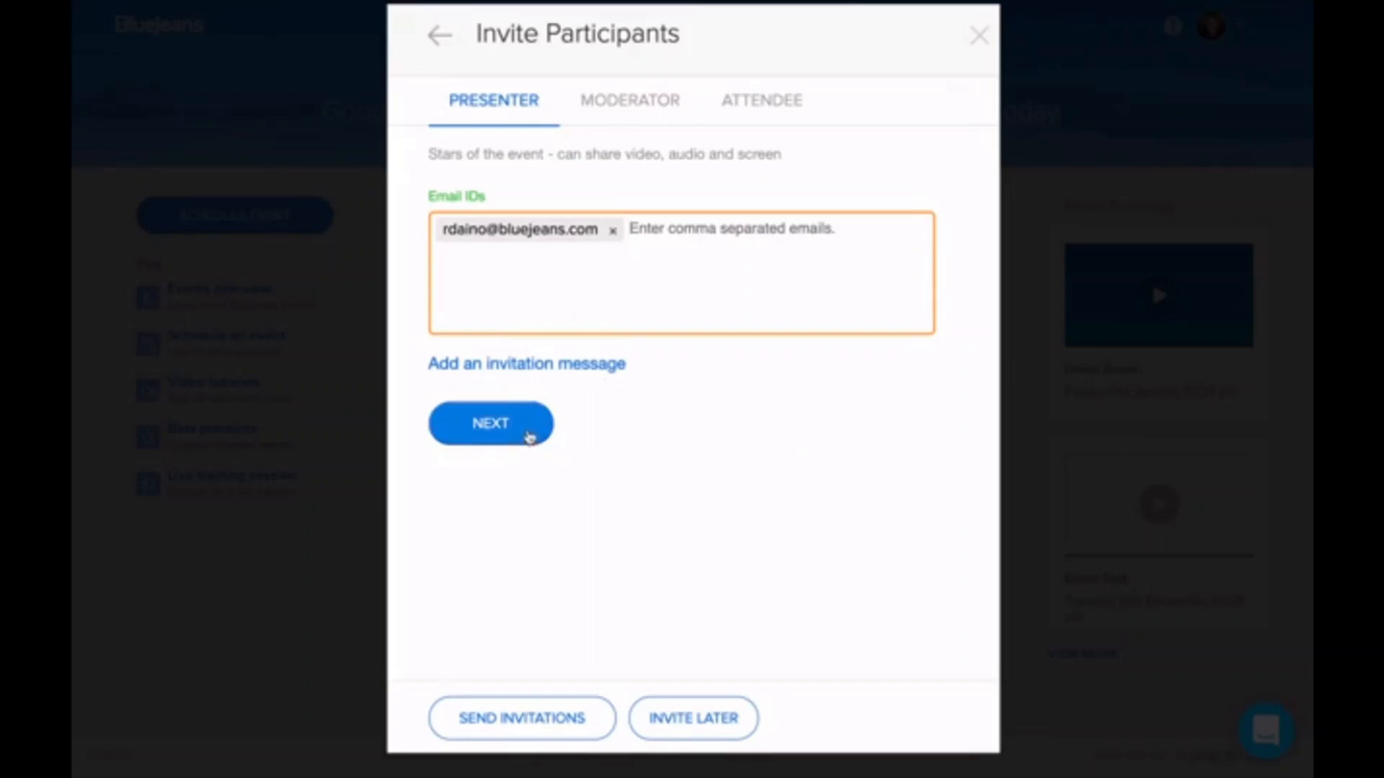
click(530, 434)
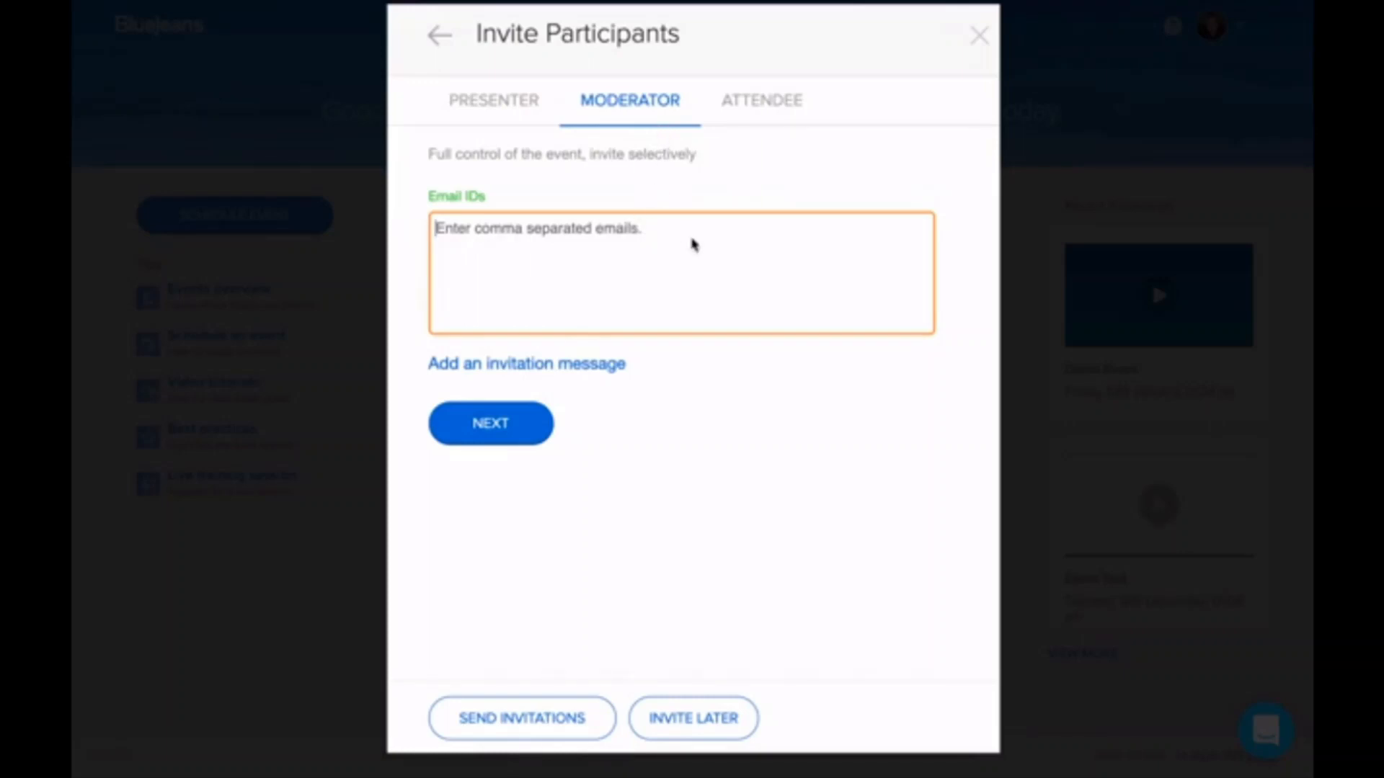
key(ctrl+v)
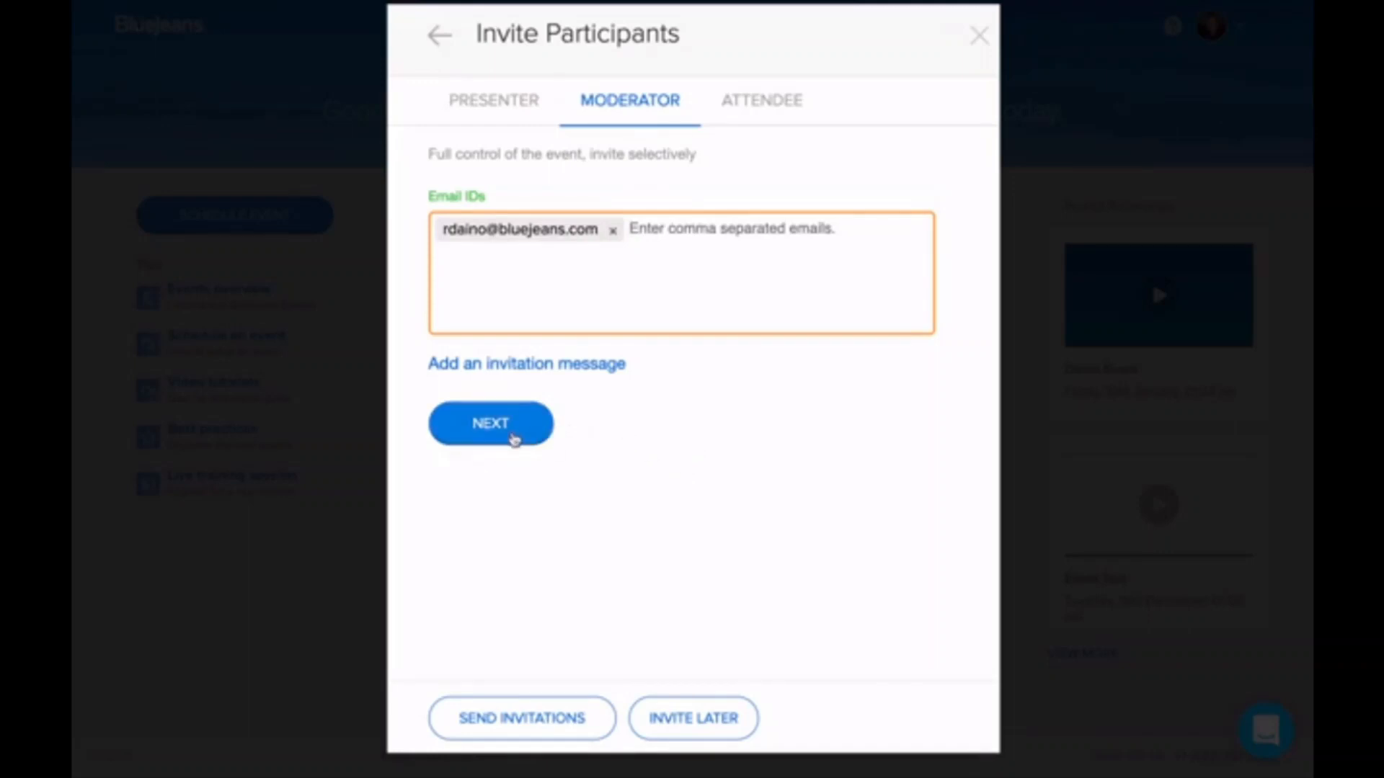
click(513, 437)
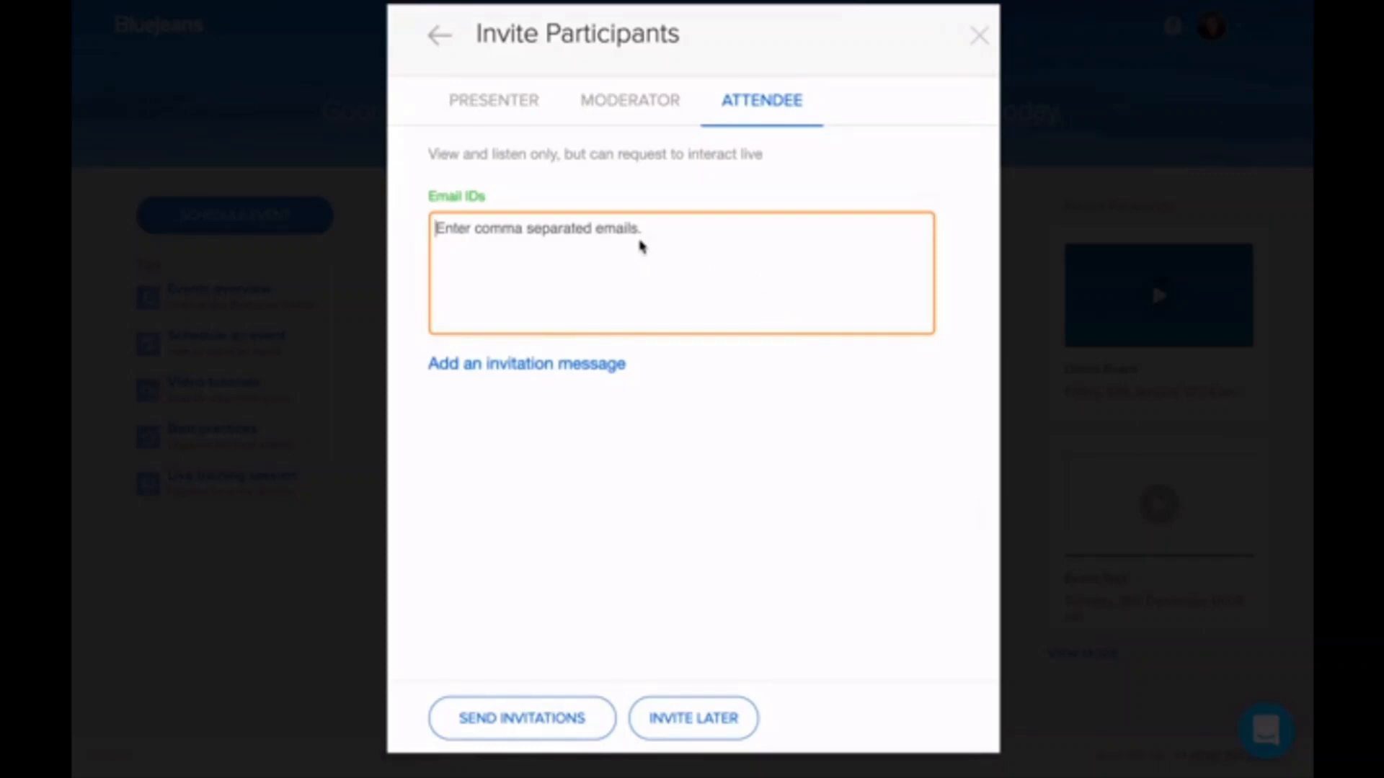
key(super+v)
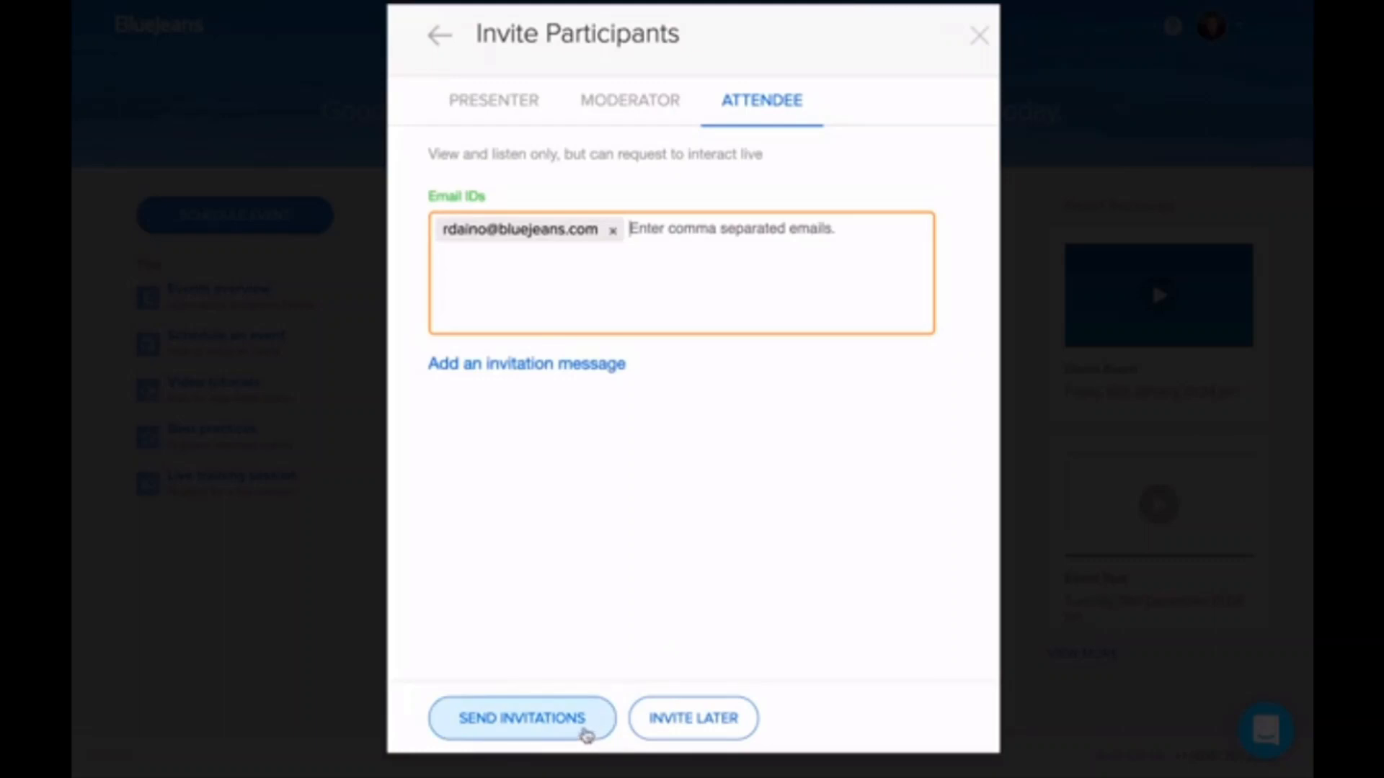
click(586, 731)
click(595, 701)
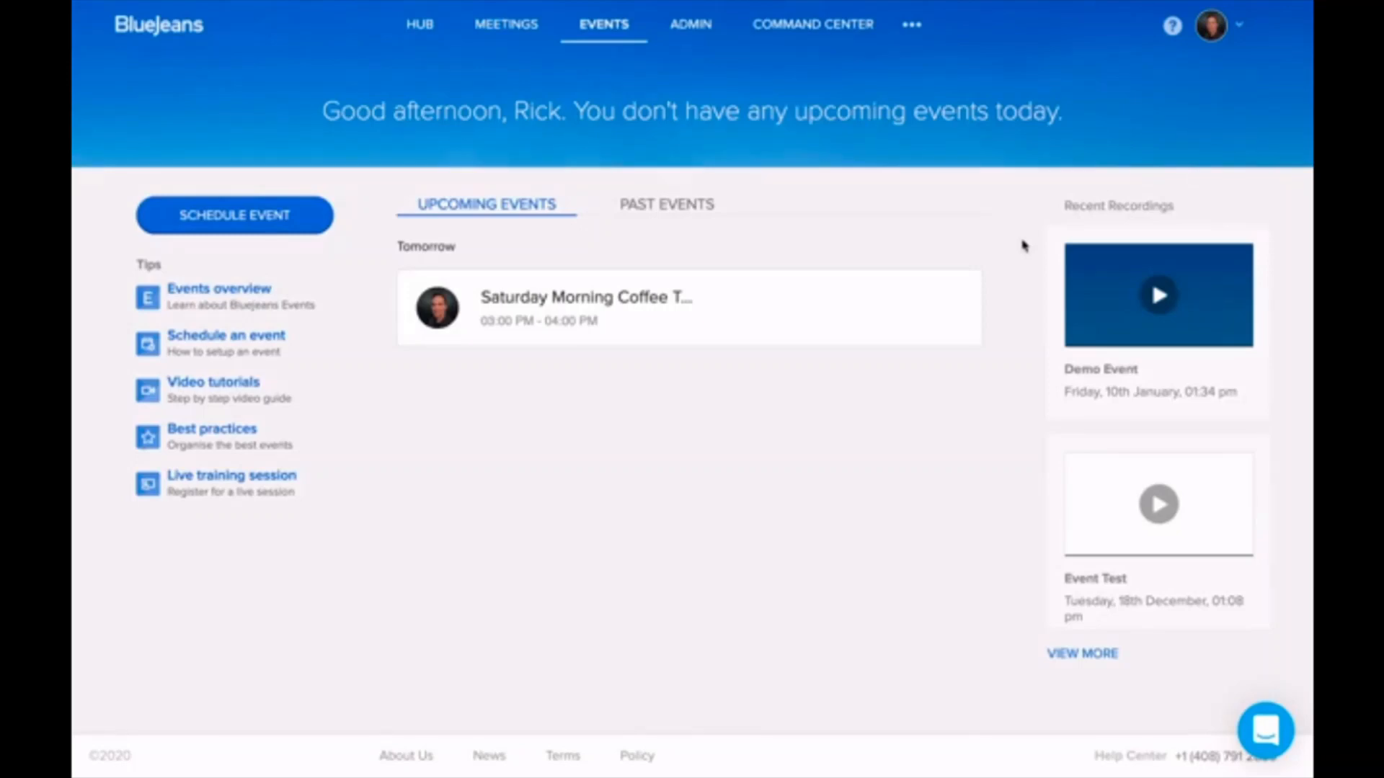
Step: Expand the Saturday Morning Coffee Talk card to see its description and participant counts
mouse_move(961, 333)
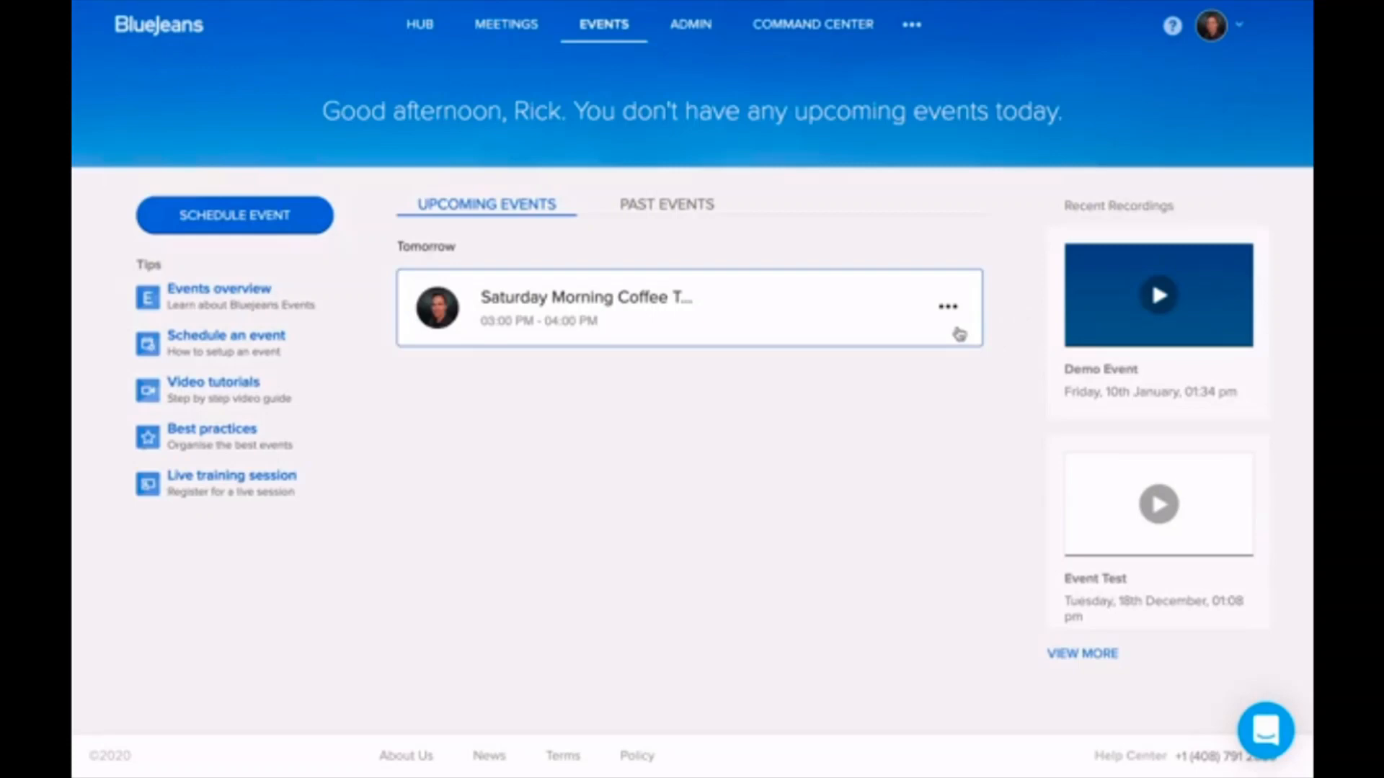
click(851, 327)
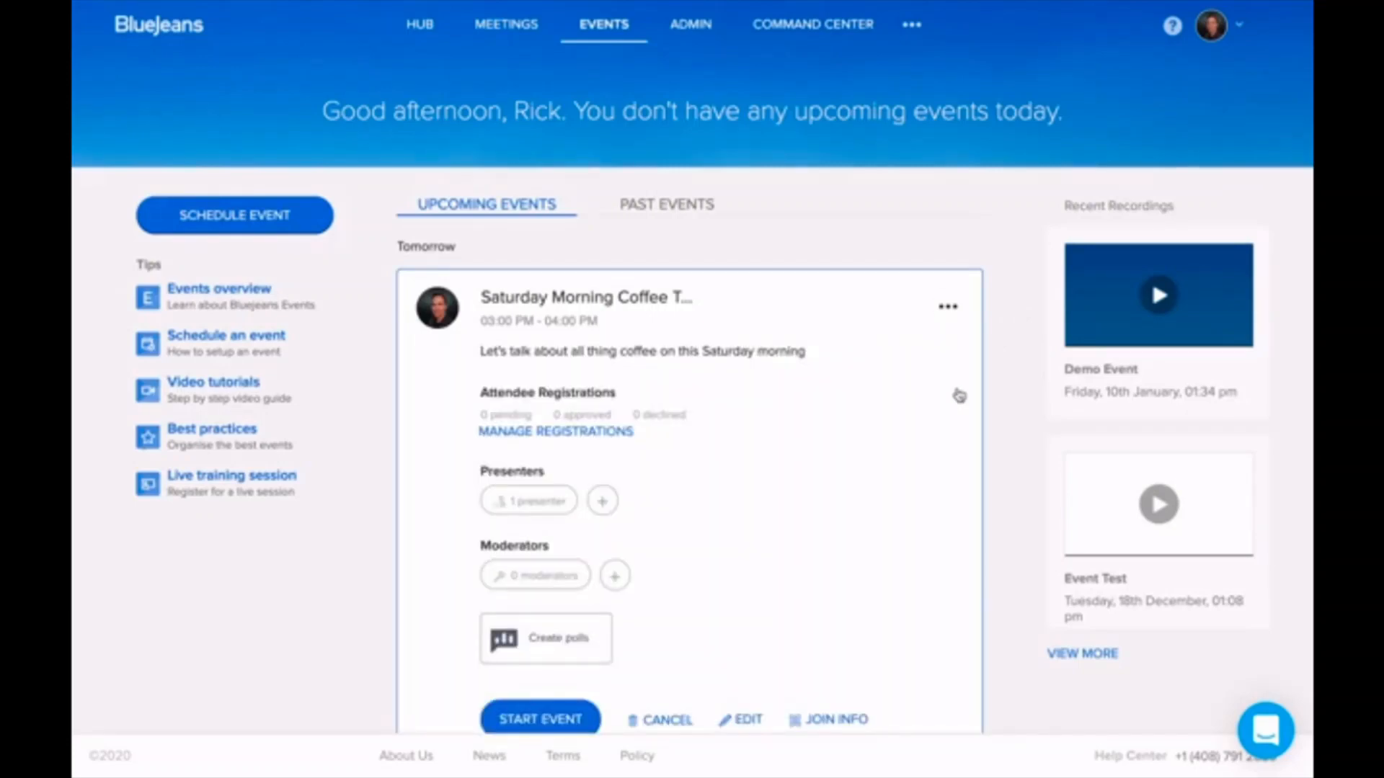
scroll(913, 448, down, 2)
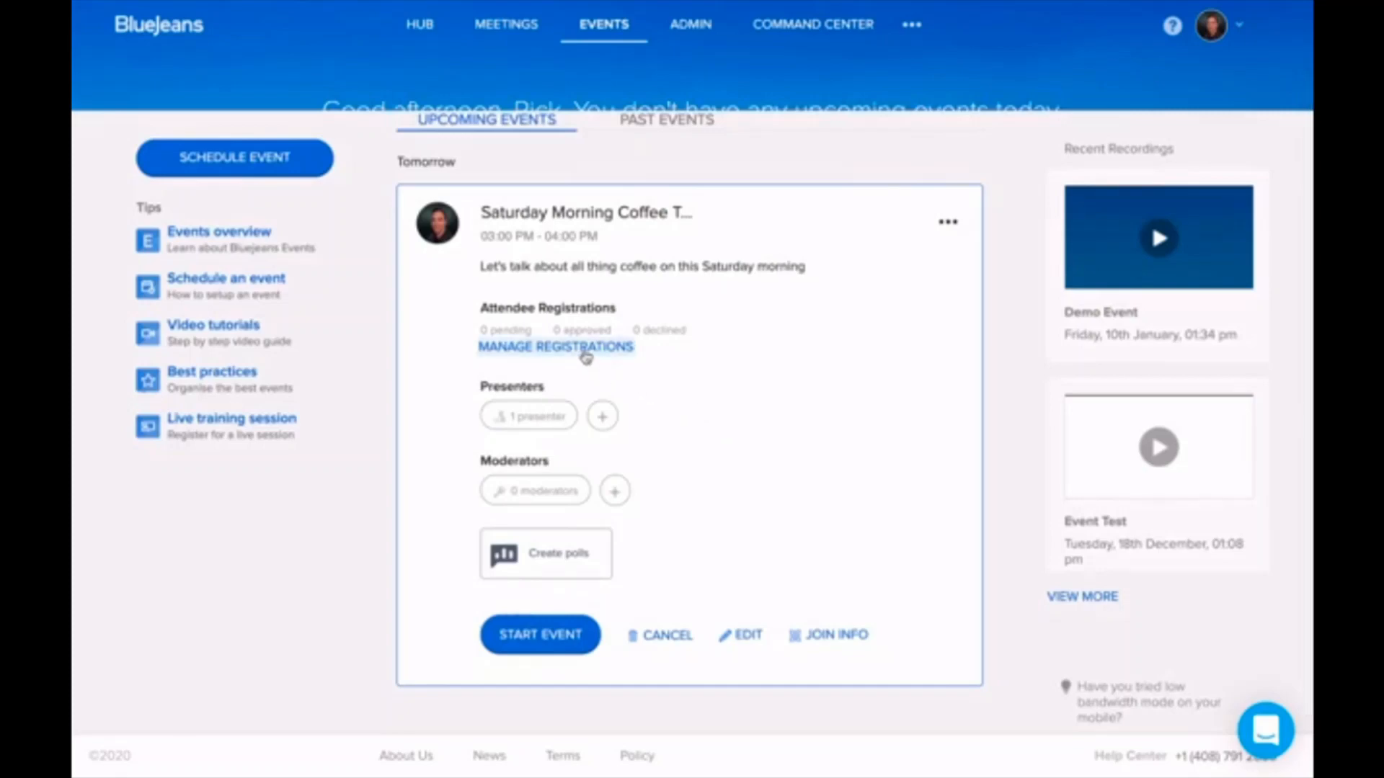
Step: Under Manage Registrations' Invite tab, send registration invites to two attendee e-mail addresses
click(585, 348)
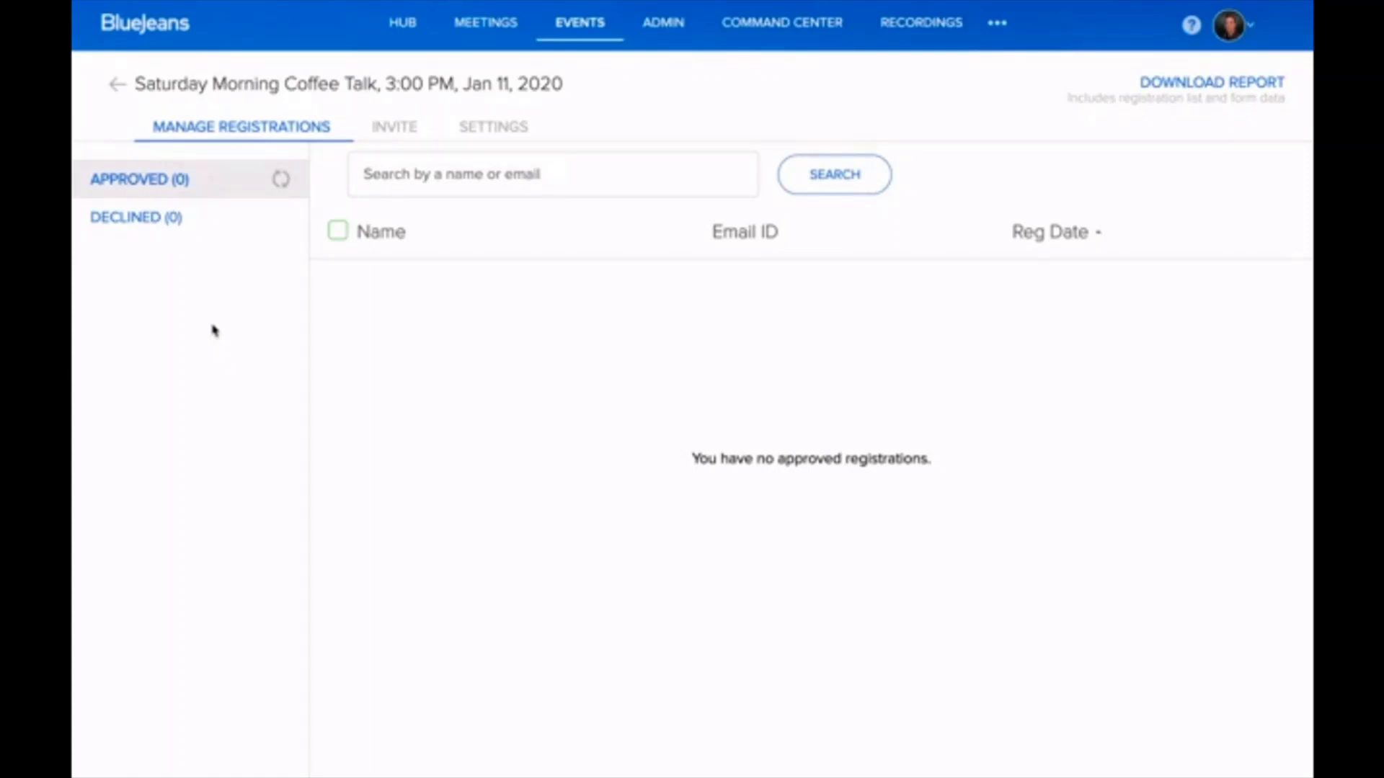
click(396, 130)
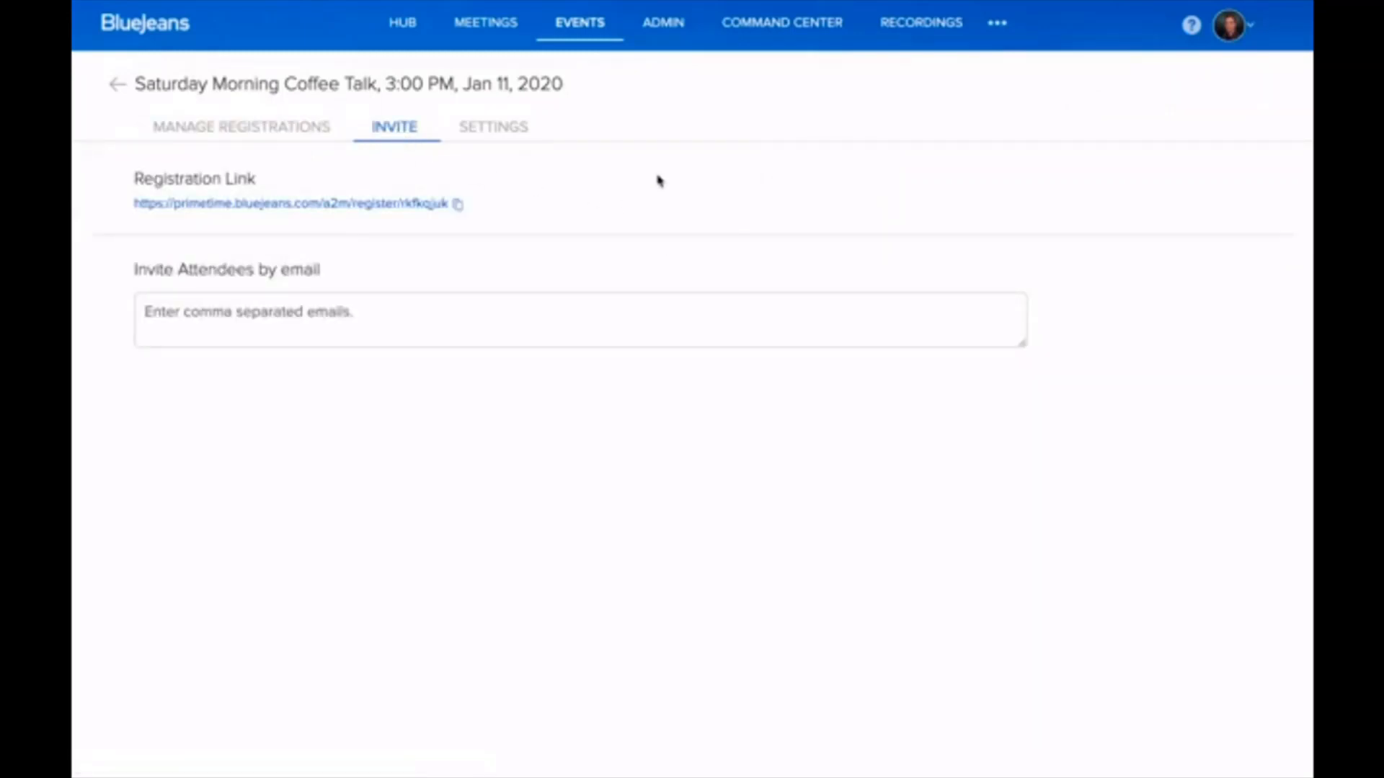
click(382, 317)
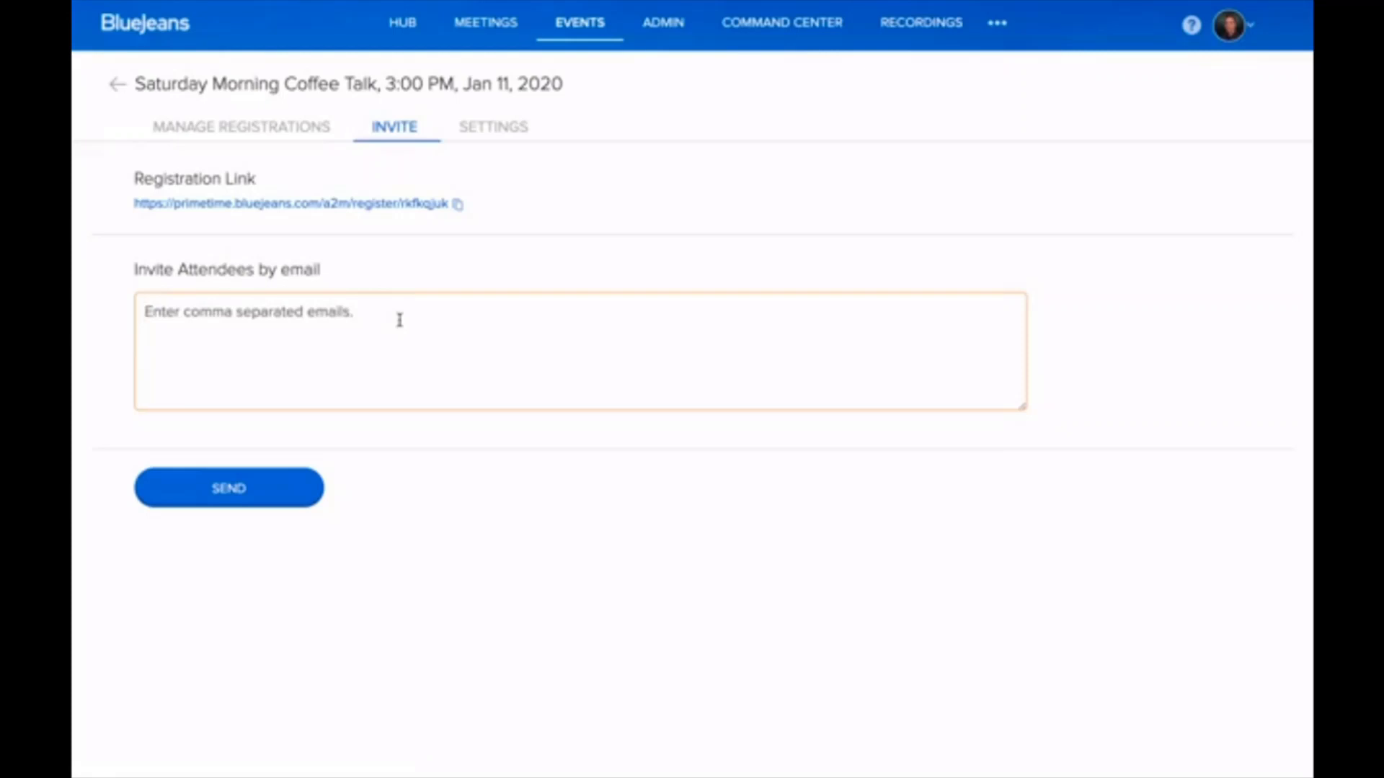
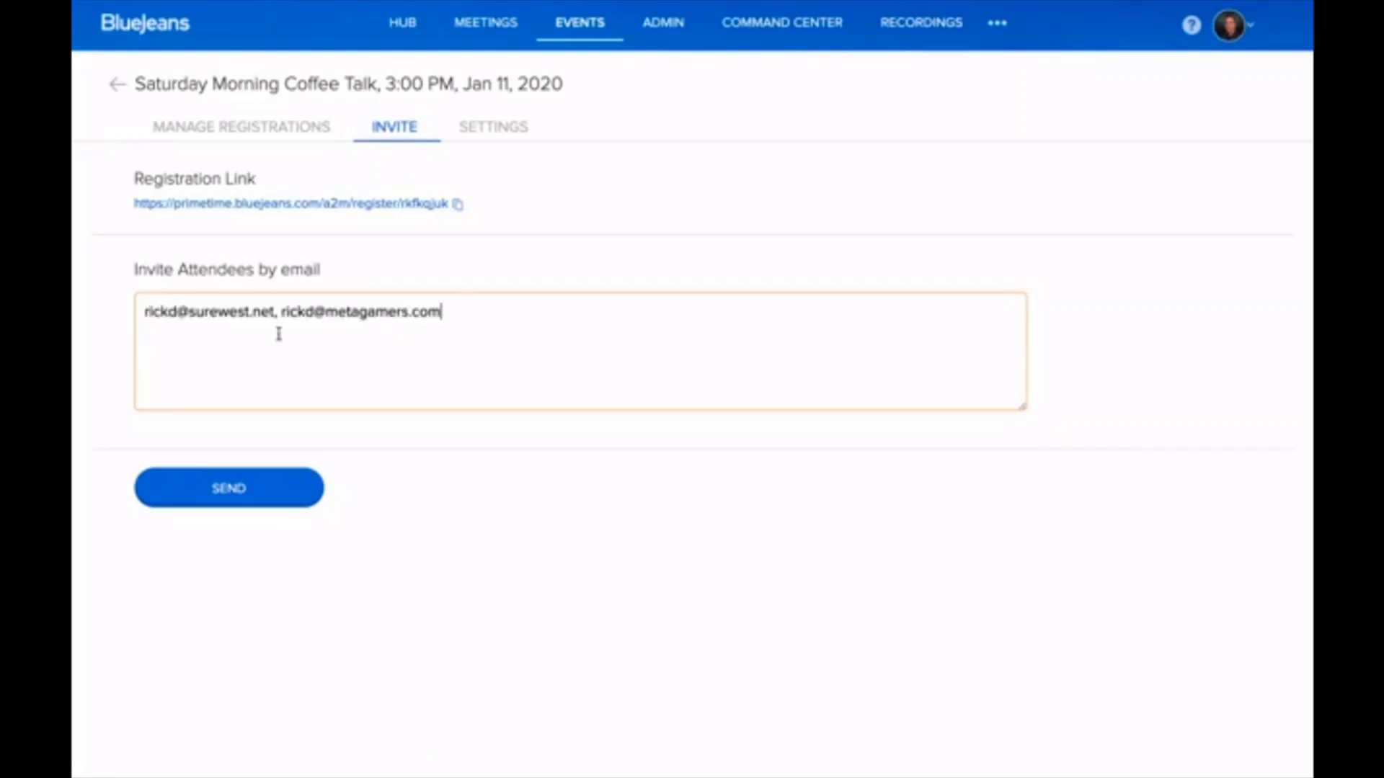
click(276, 502)
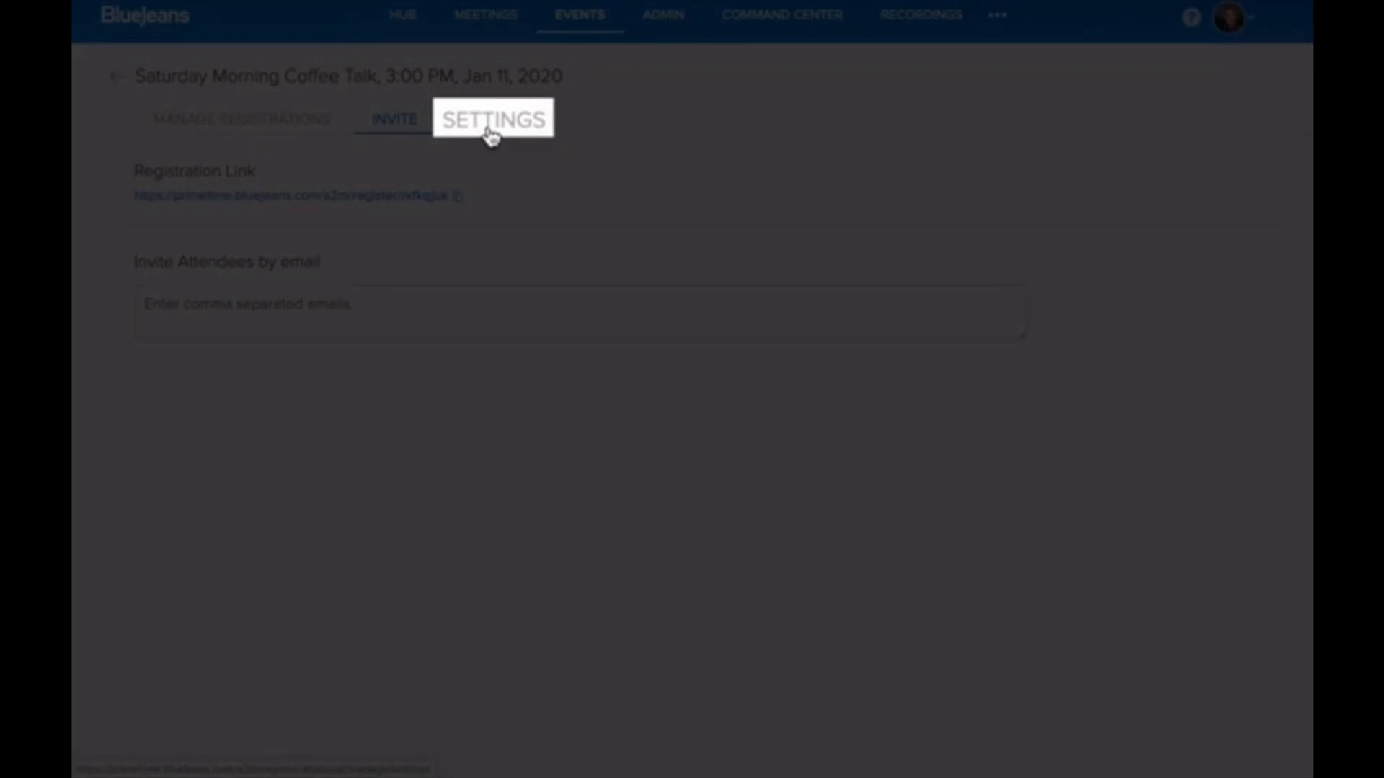
Step: In the event's Settings, review the Name and Email registration form, cancel unchanged, and scroll to Approval Type
click(491, 134)
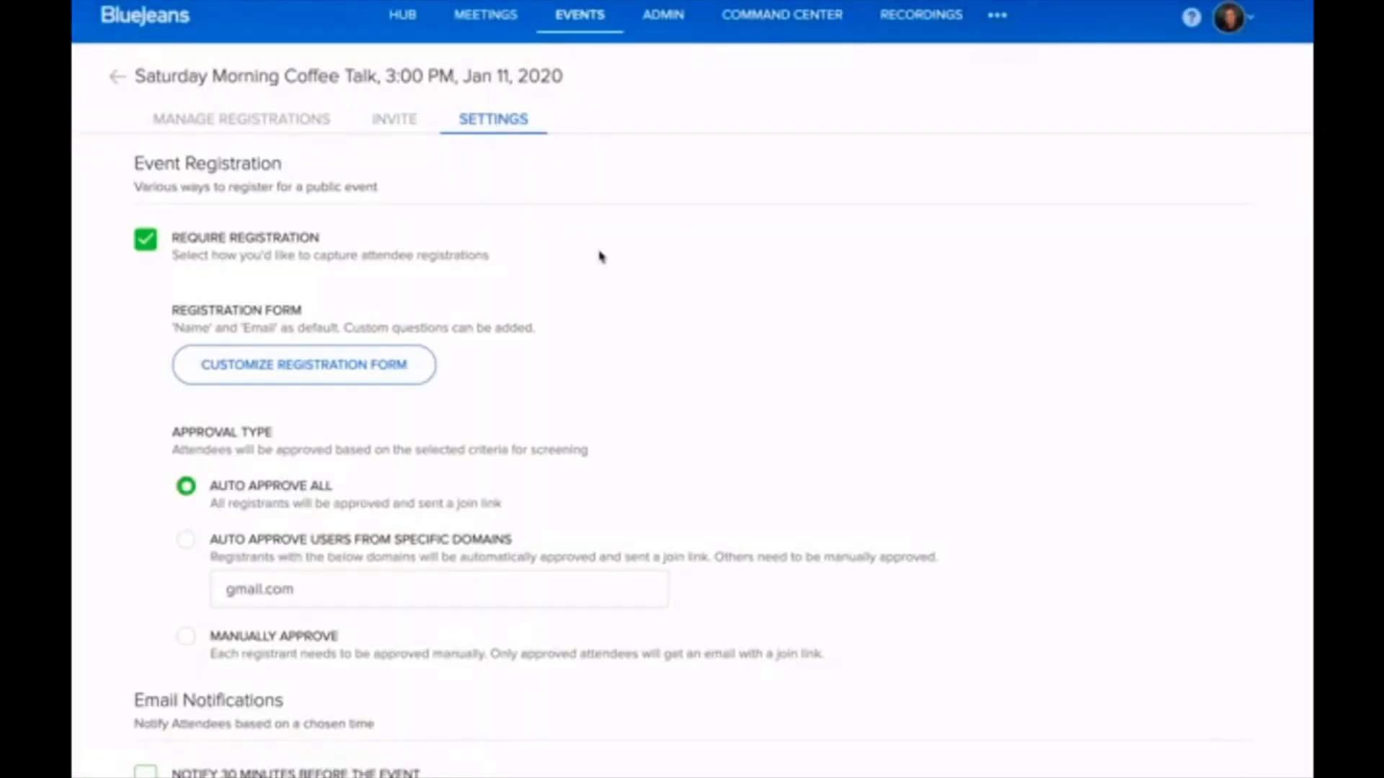
click(409, 382)
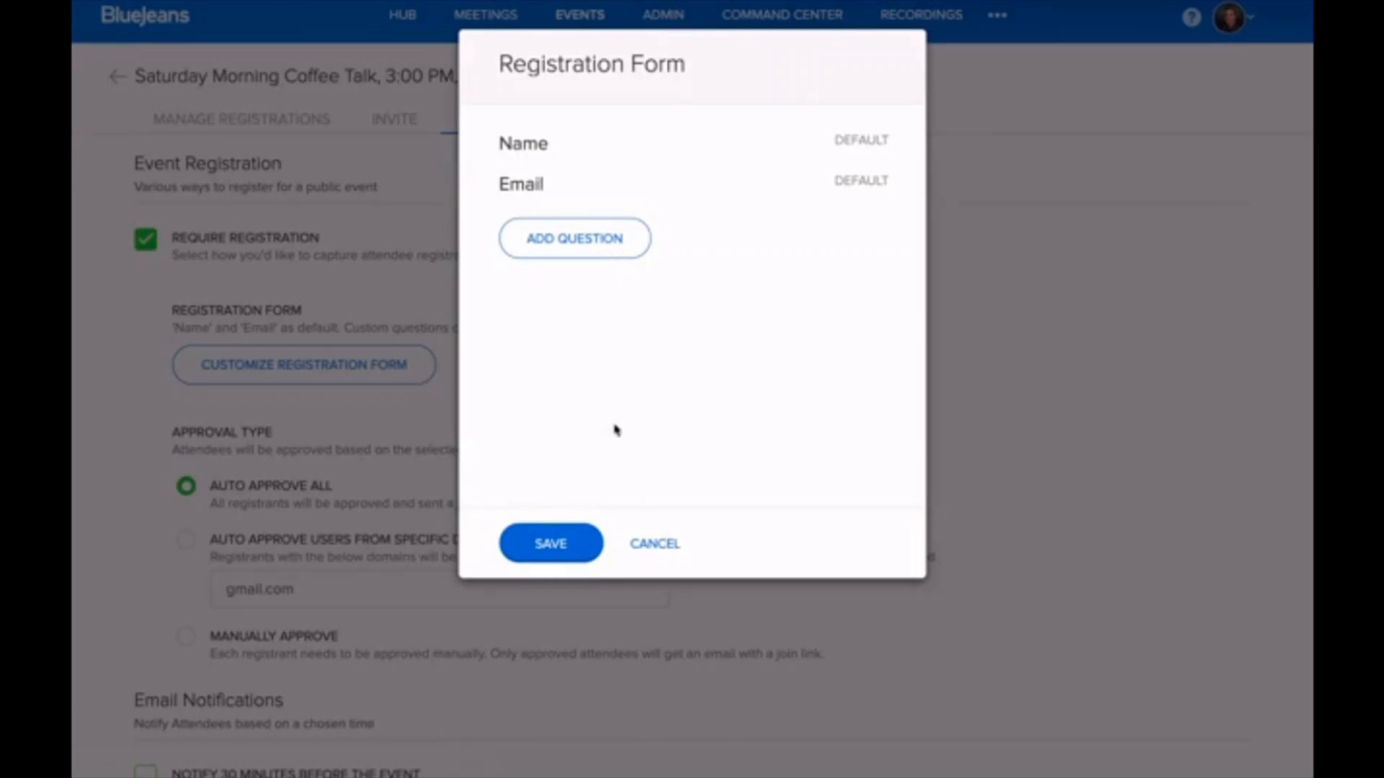
click(659, 547)
scroll(437, 473, down, 2)
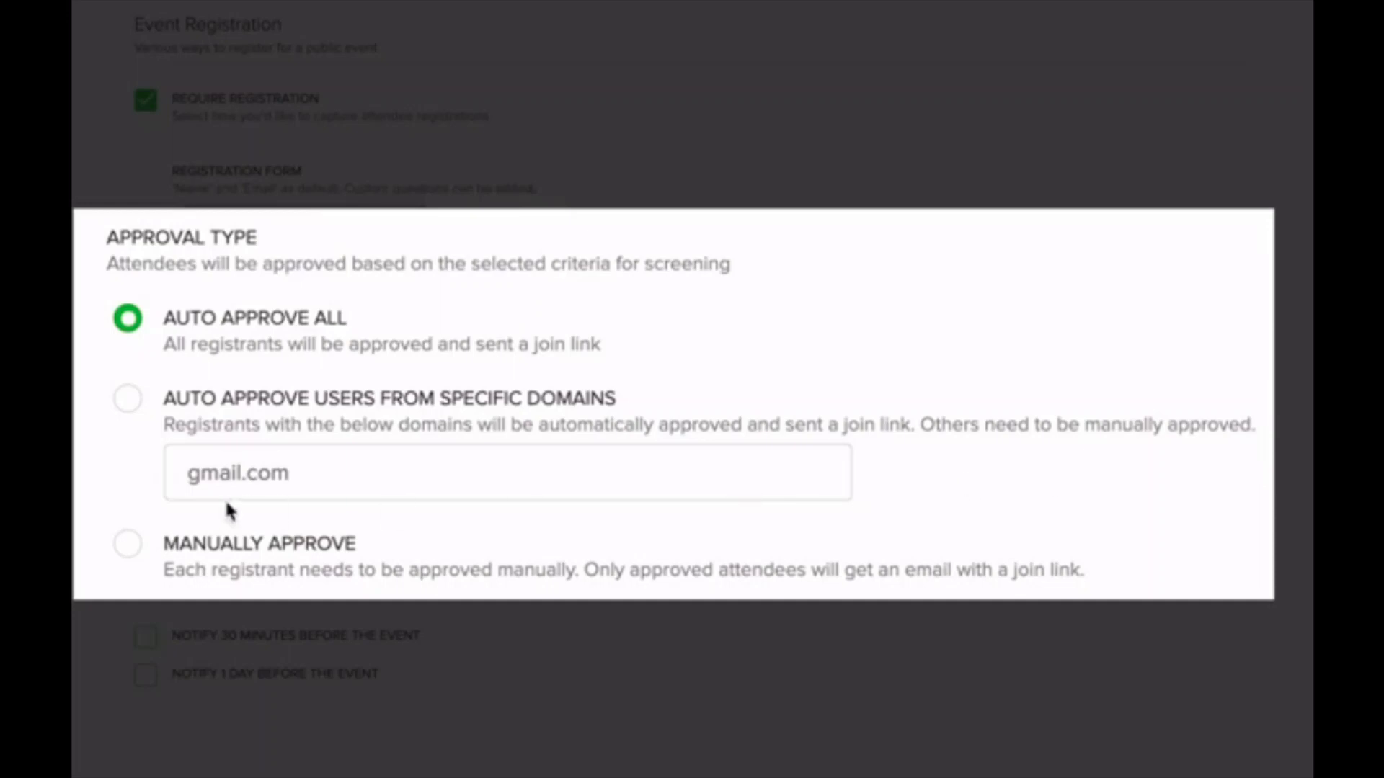
Step: Change the approval type from Auto Approve Users From Specific Domains to Manually Approve
click(130, 403)
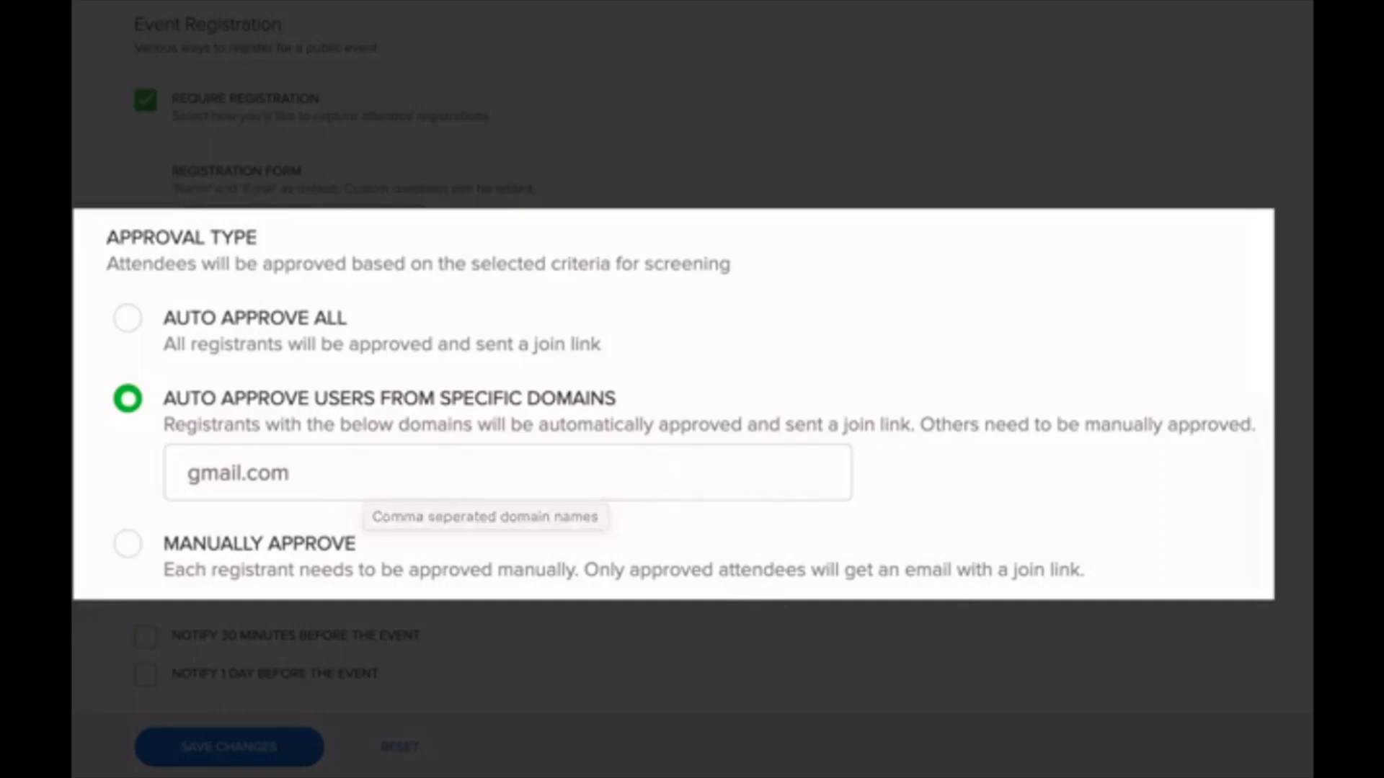
click(129, 549)
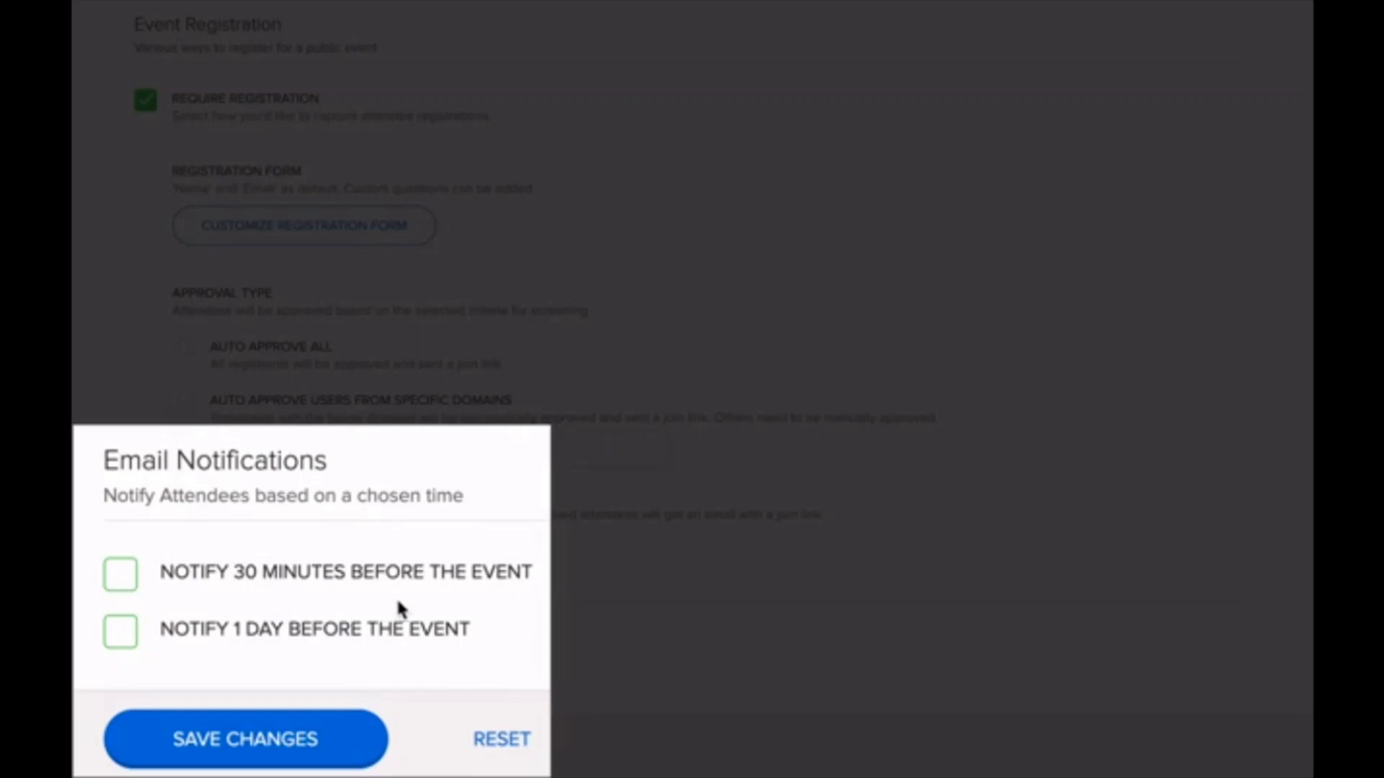
Step: Enable Notify 30 Minutes Before The Event, then view the coffee talk's registrants
click(119, 581)
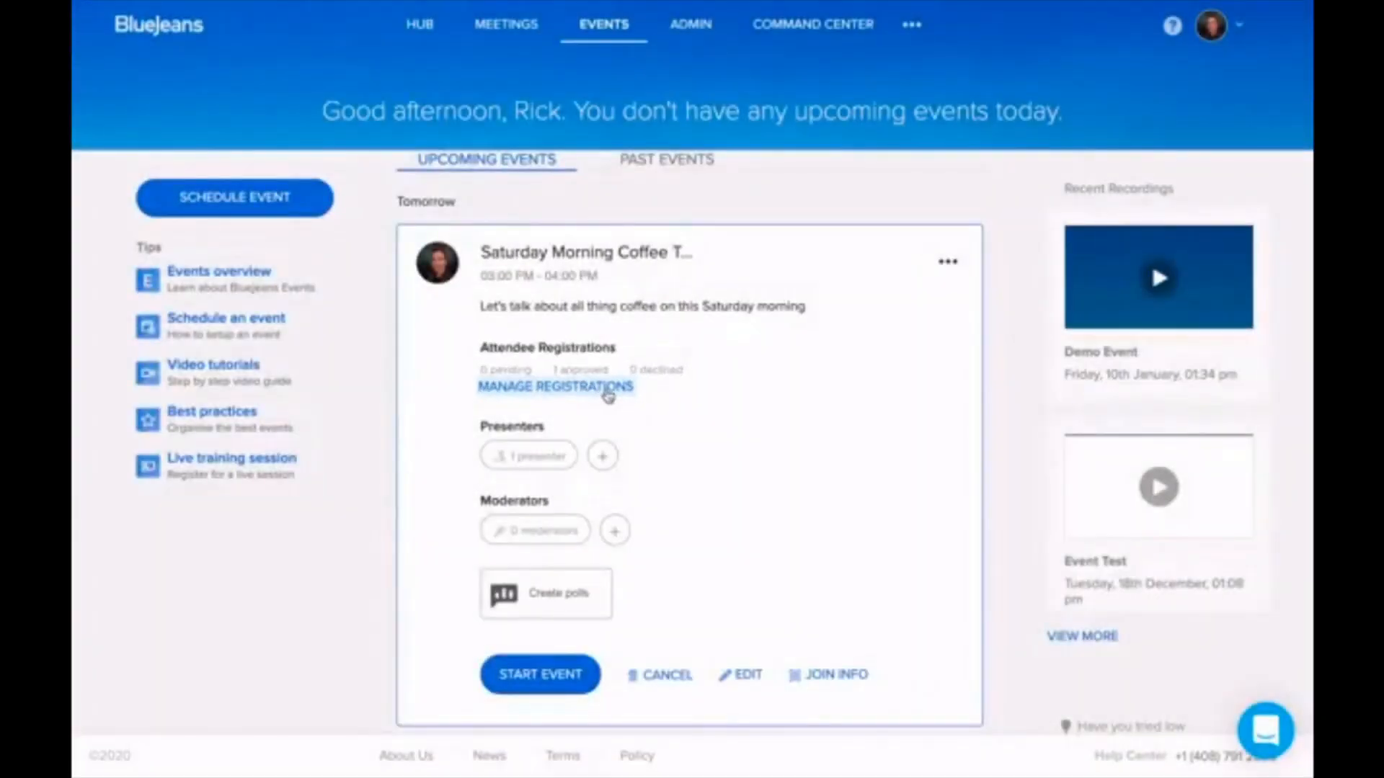
click(607, 391)
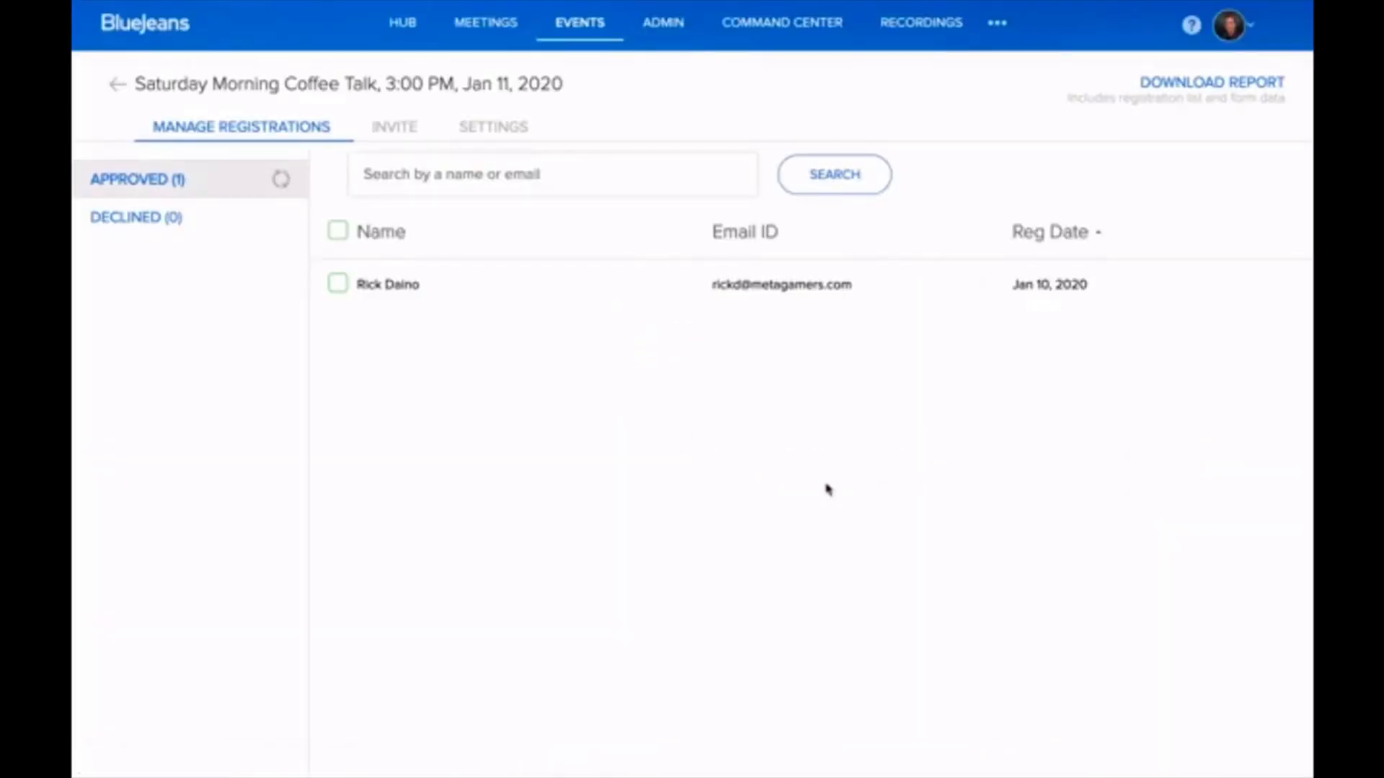